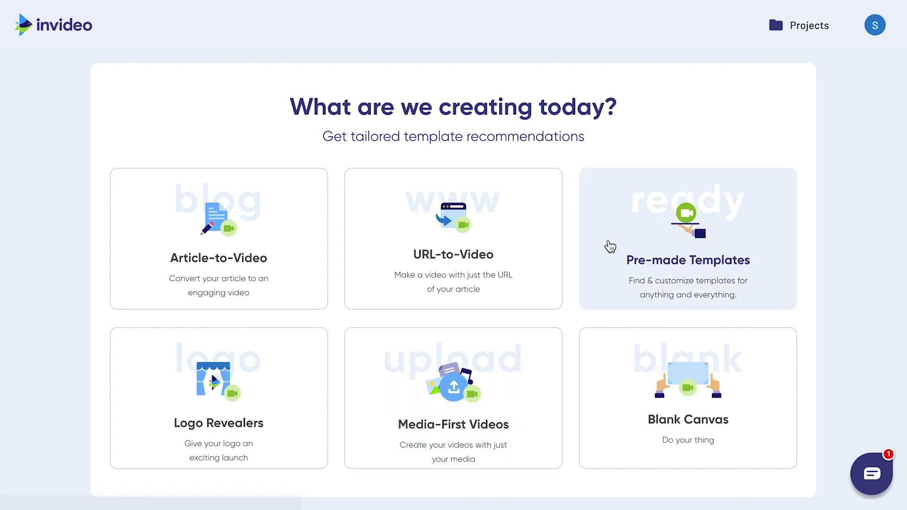
- Open the pre-made templates and look through the wide, vertical and square designs in the Promotional Videos category
{"action": "left_click", "coordinate": [606, 245]}
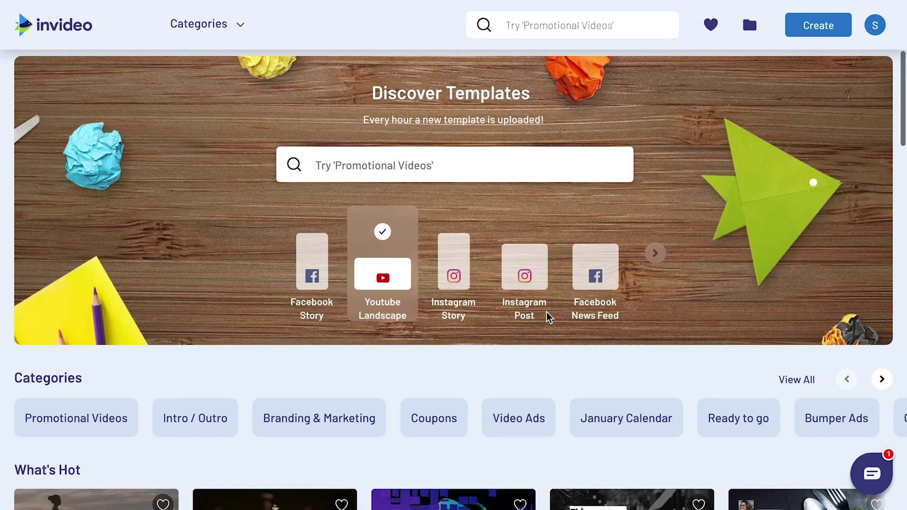
{"action": "scroll", "coordinate": [545, 315], "scroll_direction": "down", "scroll_amount": 5}
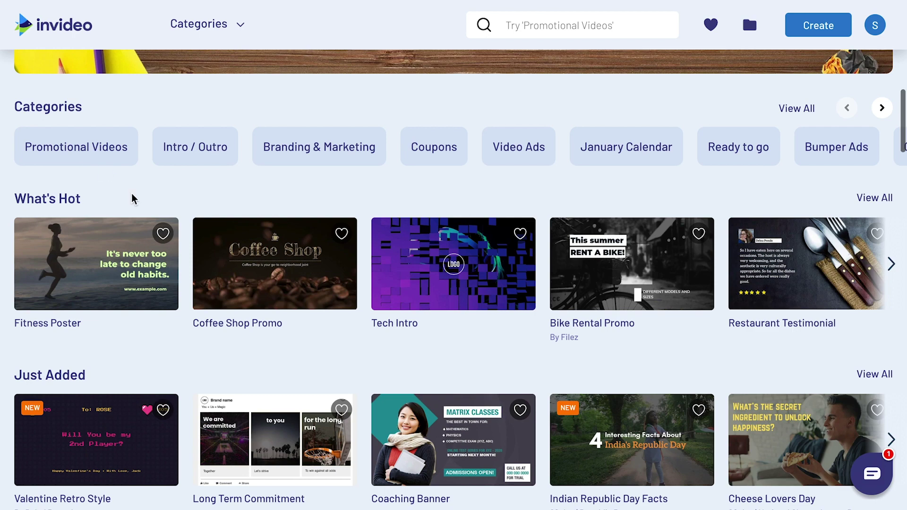
{"action": "left_click", "coordinate": [93, 146]}
{"action": "scroll", "coordinate": [189, 217], "scroll_direction": "down", "scroll_amount": 2}
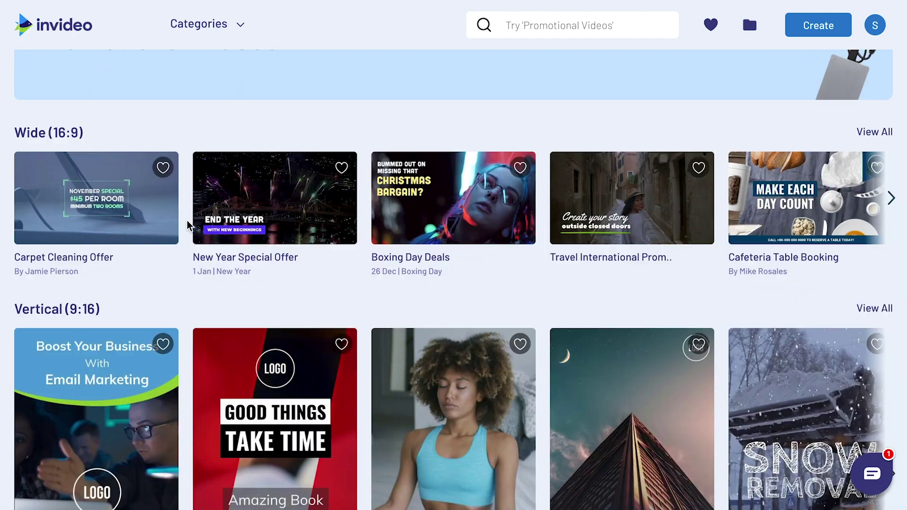
{"action": "scroll", "coordinate": [188, 225], "scroll_direction": "down", "scroll_amount": 3}
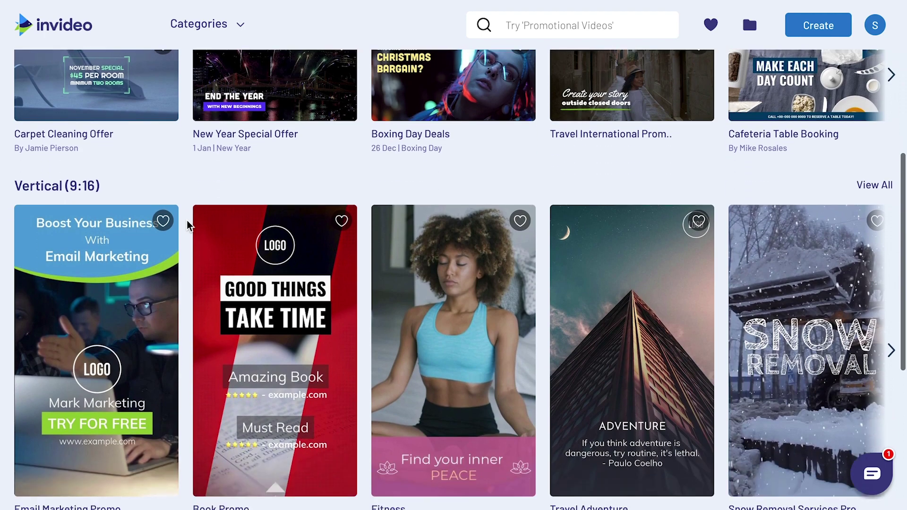
{"action": "scroll", "coordinate": [187, 226], "scroll_direction": "down", "scroll_amount": 2}
{"action": "scroll", "coordinate": [188, 226], "scroll_direction": "down", "scroll_amount": 4}
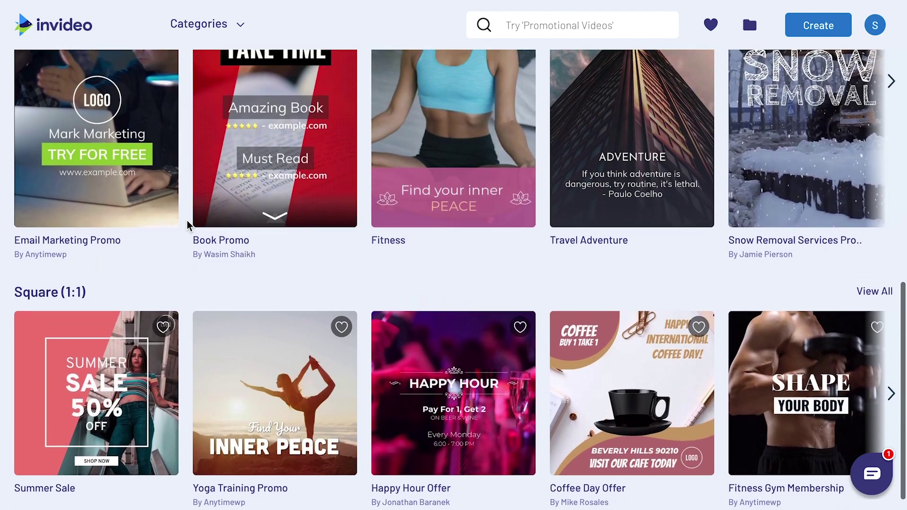
{"action": "scroll", "coordinate": [188, 226], "scroll_direction": "up", "scroll_amount": 8}
{"action": "scroll", "coordinate": [188, 226], "scroll_direction": "down", "scroll_amount": 4}
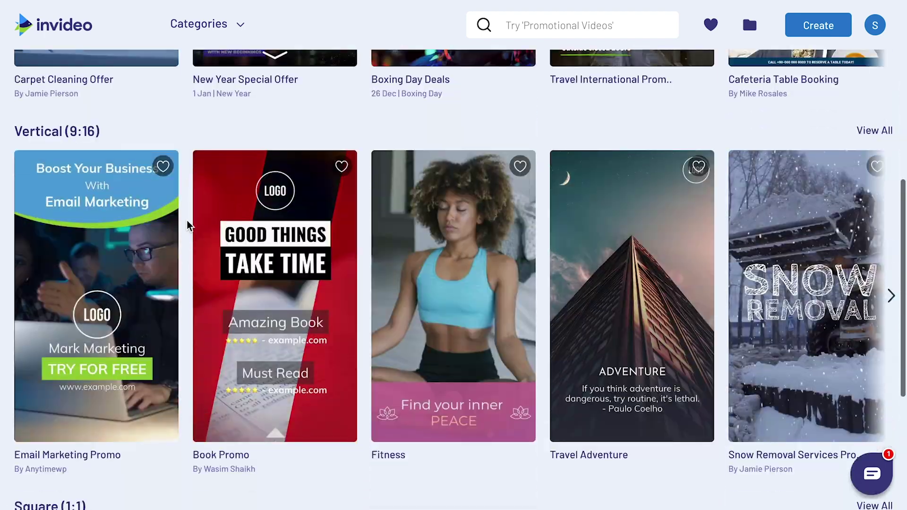
{"action": "scroll", "coordinate": [187, 226], "scroll_direction": "down", "scroll_amount": 5}
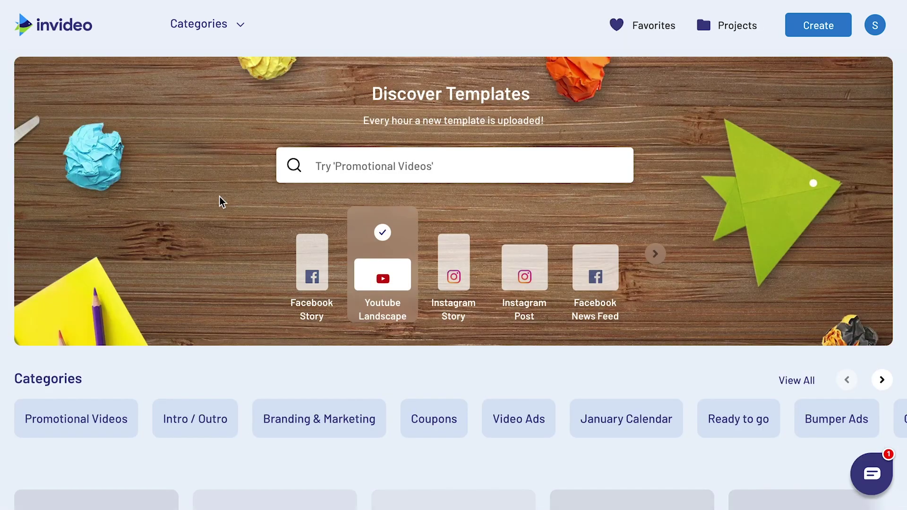
- Look through the Intro / Outro category and start a wide (16:9) project from the Tech Intro template
{"action": "scroll", "coordinate": [220, 201], "scroll_direction": "down", "scroll_amount": 5}
{"action": "left_click", "coordinate": [210, 198]}
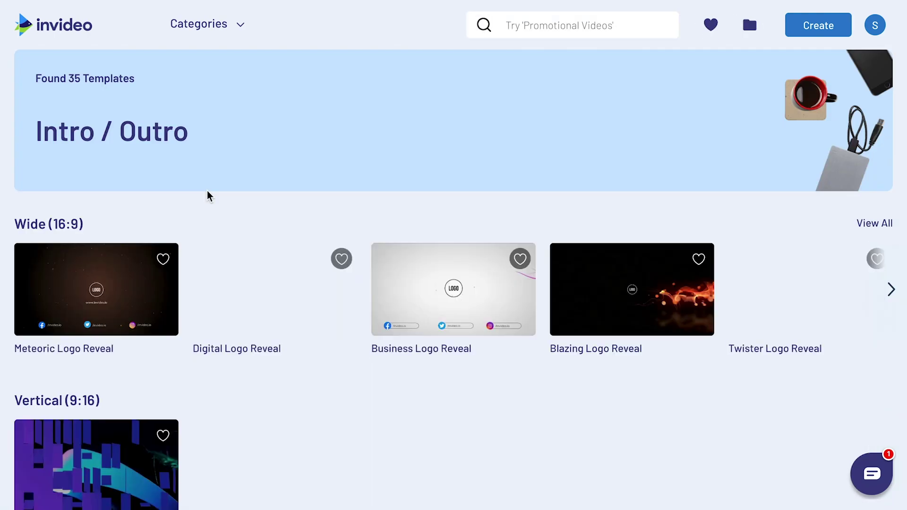
{"action": "scroll", "coordinate": [210, 196], "scroll_direction": "down", "scroll_amount": 5}
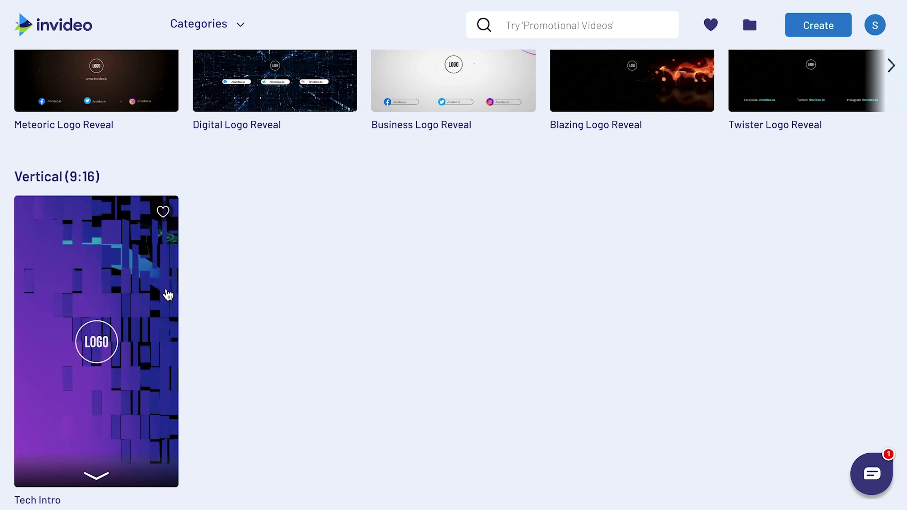
{"action": "left_click", "coordinate": [168, 295]}
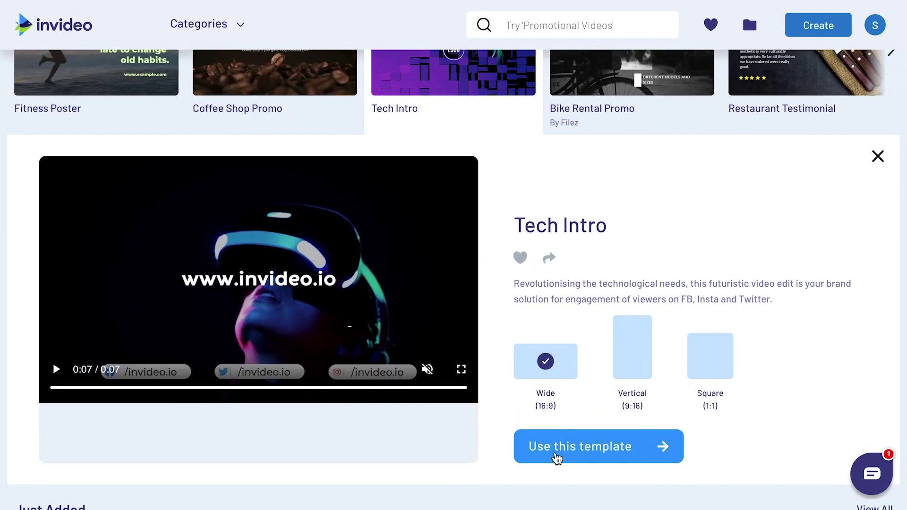
{"action": "left_click", "coordinate": [557, 456]}
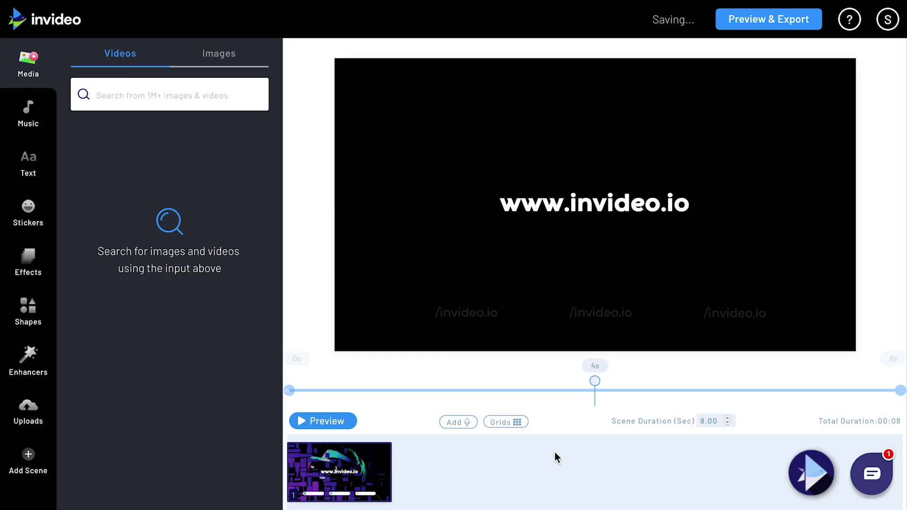
{"action": "mouse_move", "coordinate": [345, 446]}
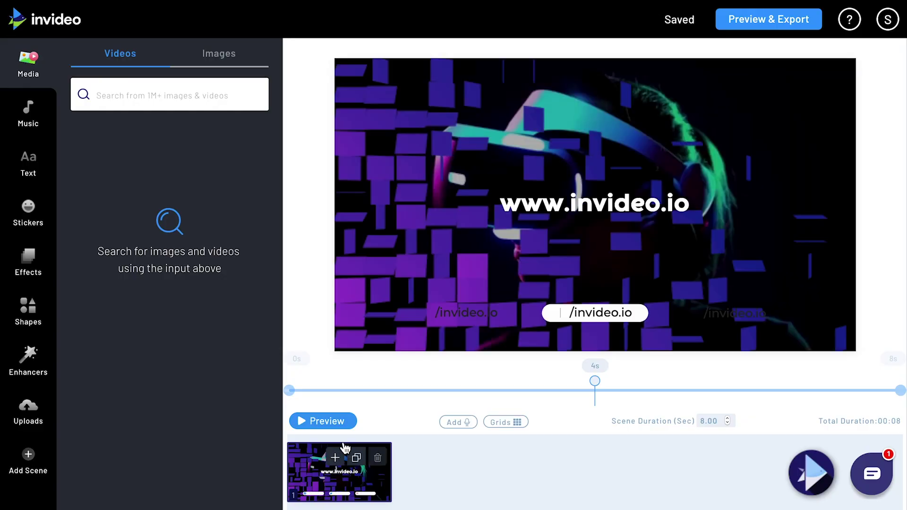
{"action": "left_click", "coordinate": [538, 197]}
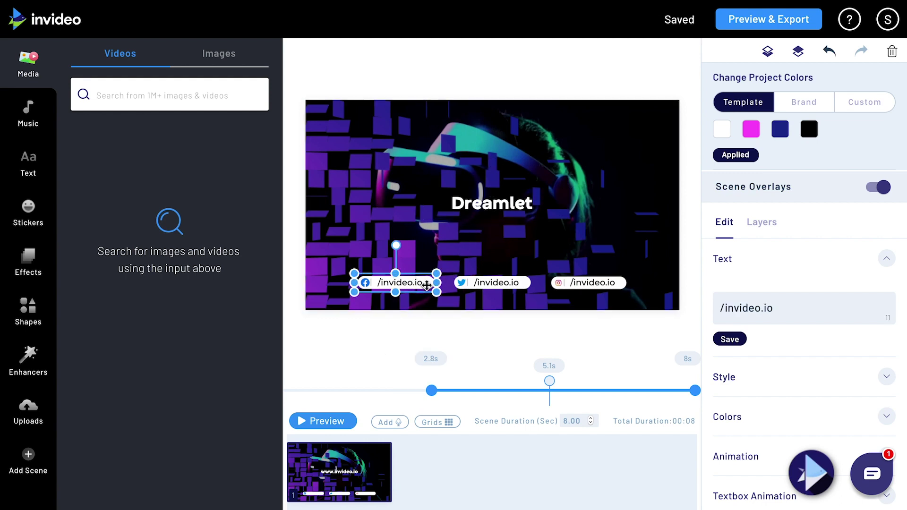
{"action": "key", "text": "Delete"}
{"action": "left_click", "coordinate": [461, 281]}
{"action": "key", "text": "Delete"}
{"action": "left_click", "coordinate": [576, 288]}
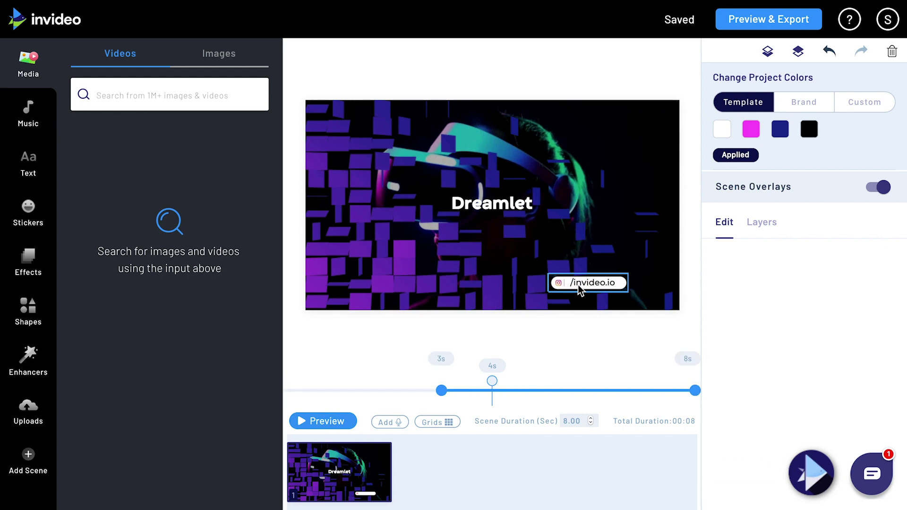
{"action": "key", "text": "Delete"}
- Preview the edited intro scene, pause it and return playback to its beginning
{"action": "left_click", "coordinate": [317, 422]}
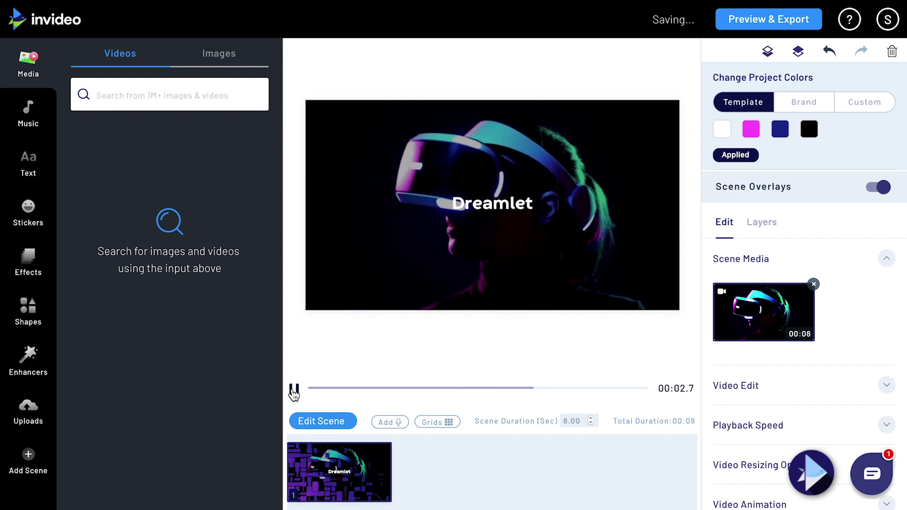
{"action": "left_click", "coordinate": [294, 390]}
{"action": "left_click", "coordinate": [312, 388]}
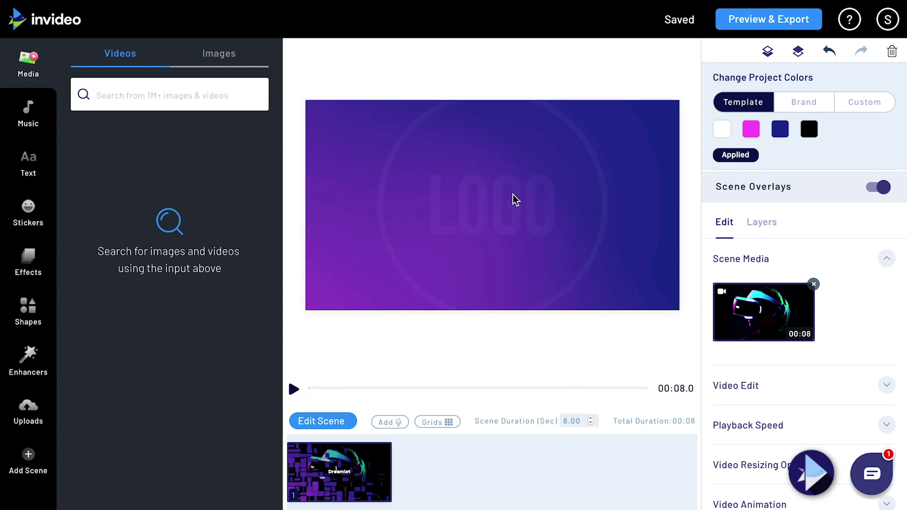
- Replace the Logo 1 layer's placeholder with the uploaded moon-and-clouds image
{"action": "left_click", "coordinate": [761, 222]}
{"action": "left_click", "coordinate": [776, 253]}
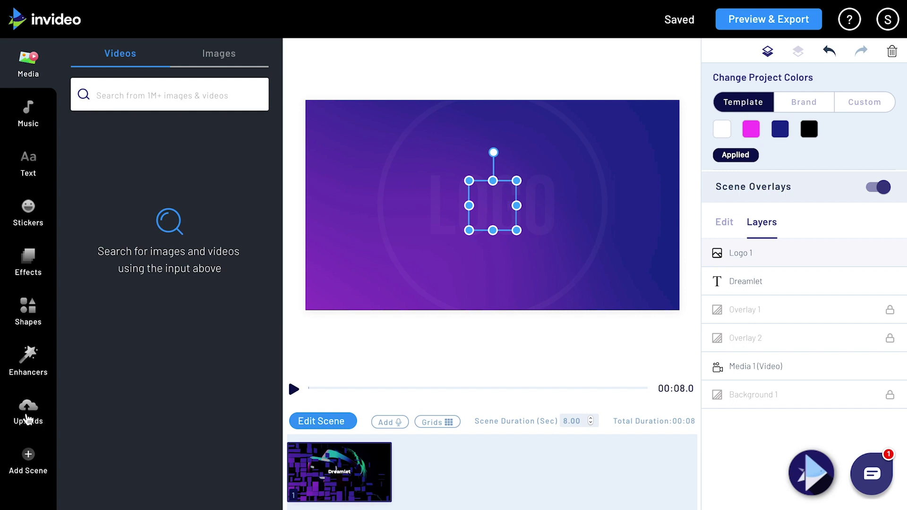
{"action": "left_click", "coordinate": [28, 417]}
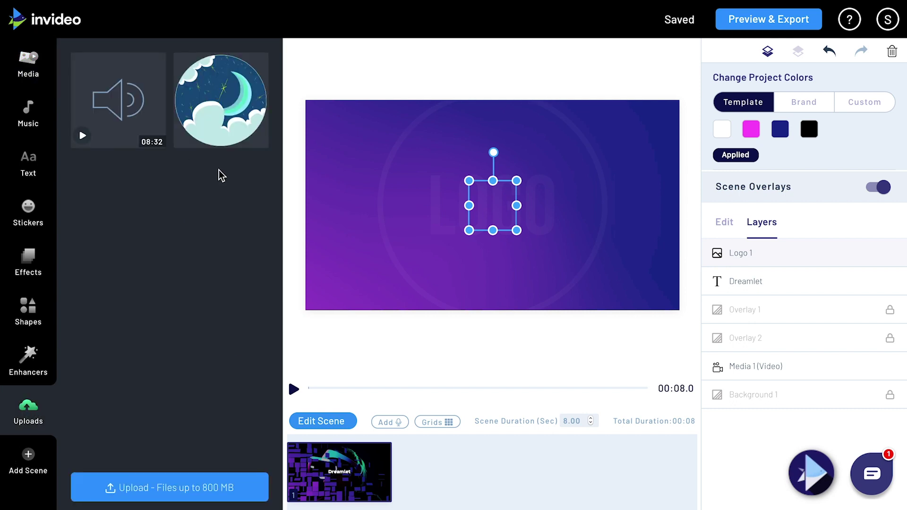
{"action": "left_click_drag", "start_coordinate": [341, 143], "coordinate": [484, 205]}
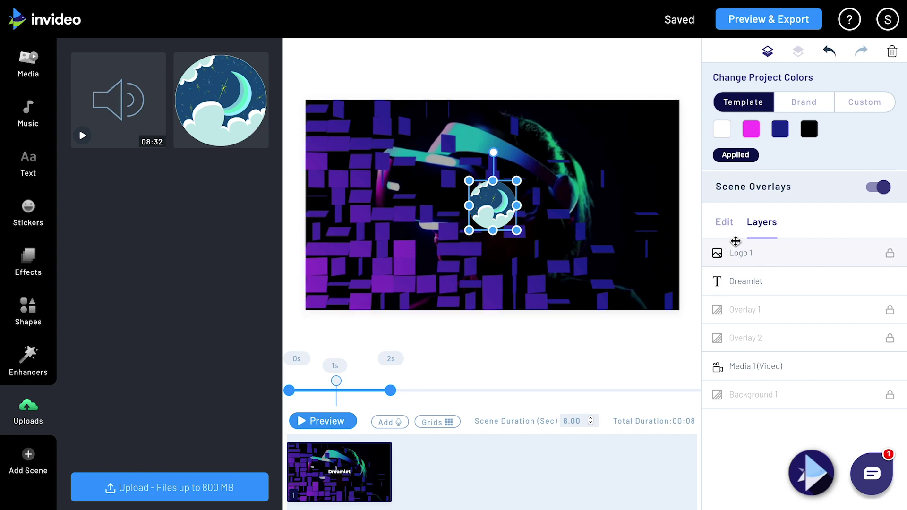
- Preview the finished intro with its new logo and export the video
{"action": "left_click", "coordinate": [725, 226]}
{"action": "left_click", "coordinate": [313, 424]}
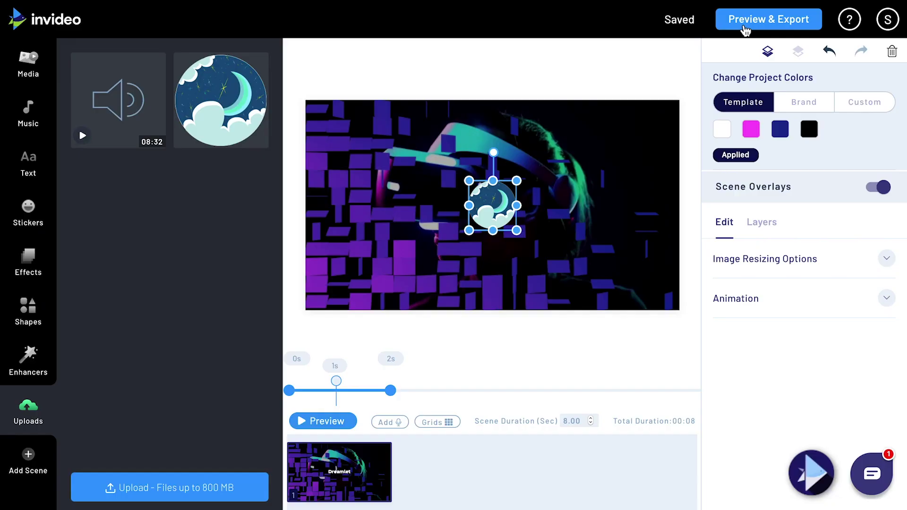
{"action": "left_click", "coordinate": [743, 20]}
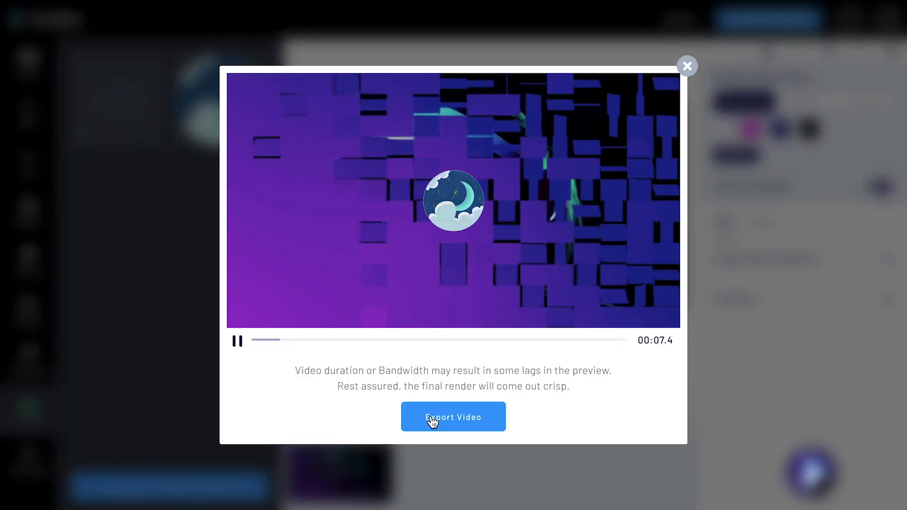
{"action": "left_click", "coordinate": [436, 419]}
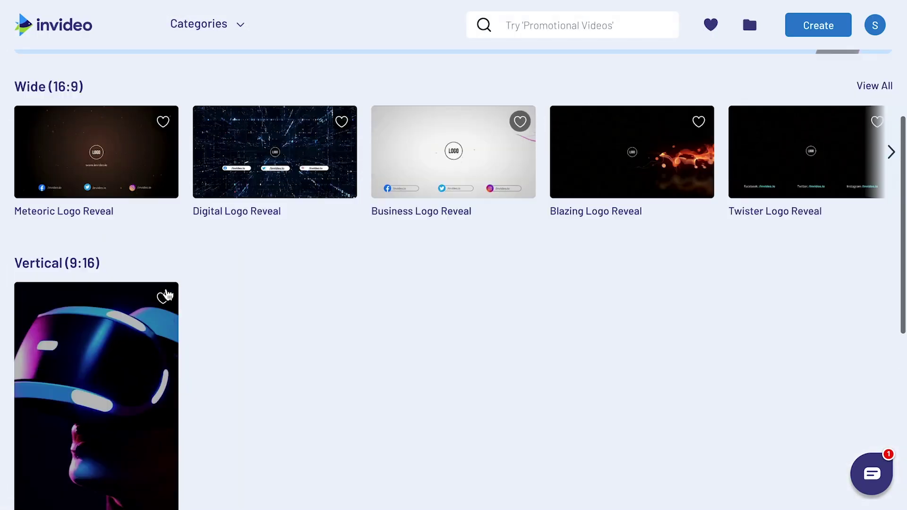
- Look through the templates in the Intro / Outro, Slide-Shows and Video Ads categories
{"action": "scroll", "coordinate": [161, 288], "scroll_direction": "up", "scroll_amount": 2}
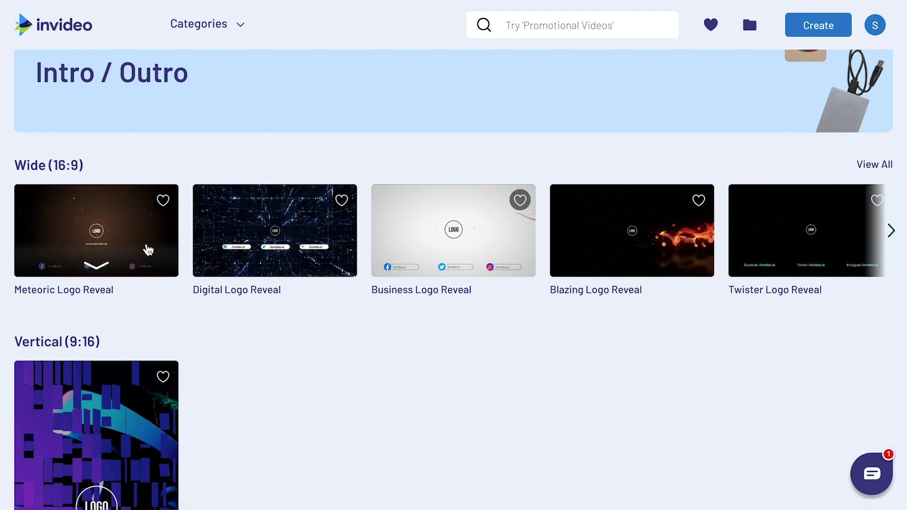
{"action": "mouse_move", "coordinate": [210, 240]}
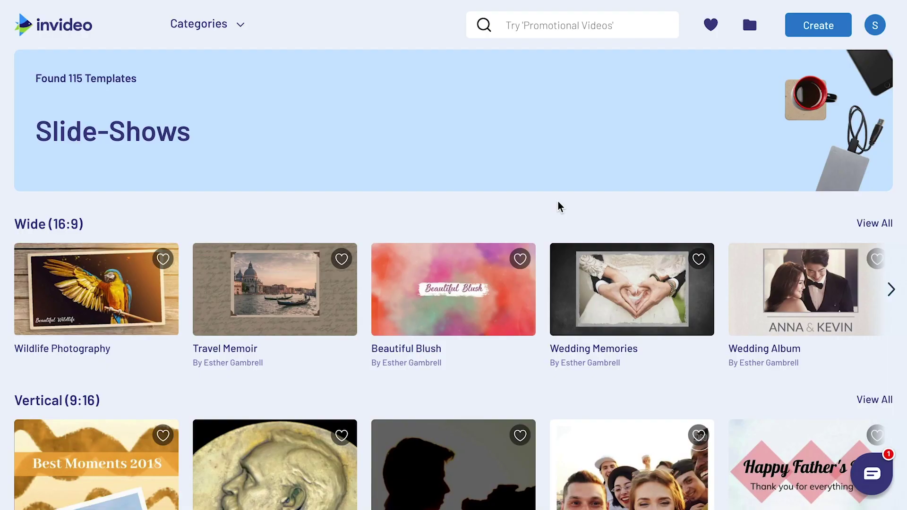
{"action": "scroll", "coordinate": [560, 207], "scroll_direction": "down", "scroll_amount": 3}
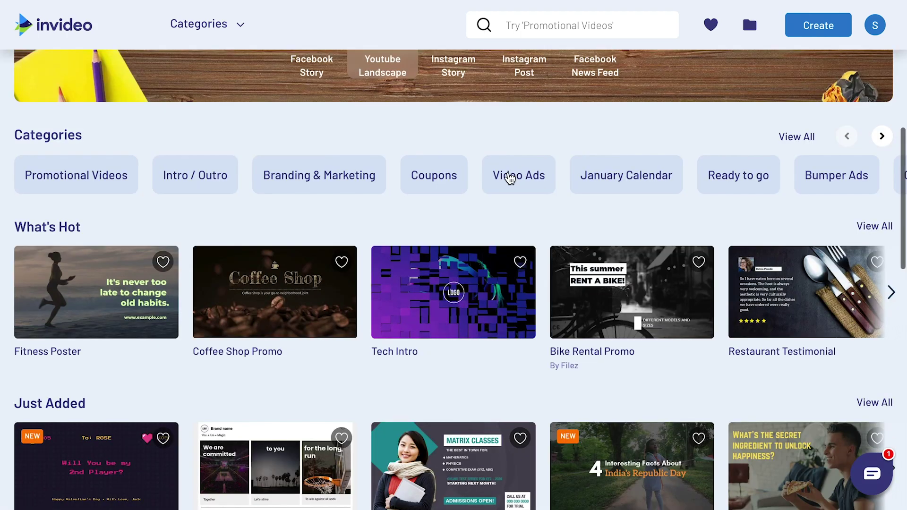
{"action": "left_click", "coordinate": [510, 175]}
{"action": "scroll", "coordinate": [509, 177], "scroll_direction": "down", "scroll_amount": 2}
{"action": "scroll", "coordinate": [510, 178], "scroll_direction": "down", "scroll_amount": 3}
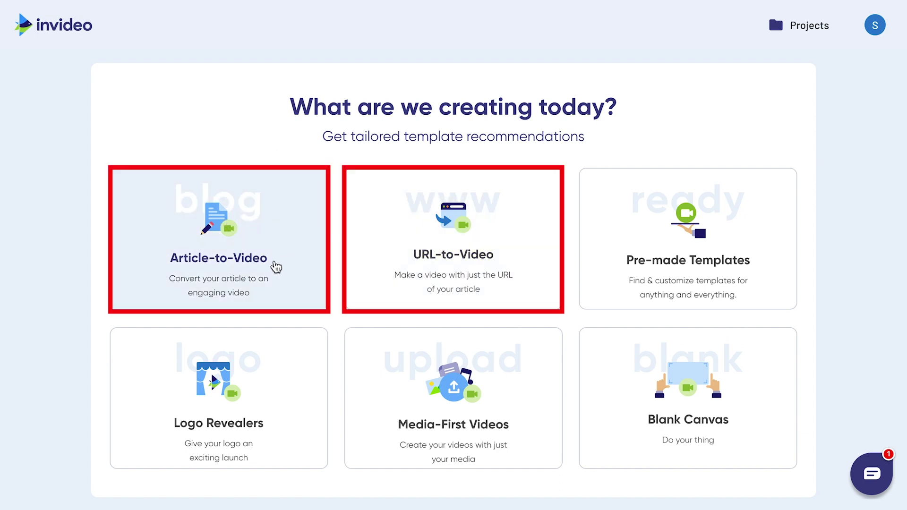
- Choose the Article-to-Video workflow, browse the story templates and start a wide (16:9) project with the Serene template
{"action": "left_click", "coordinate": [276, 267]}
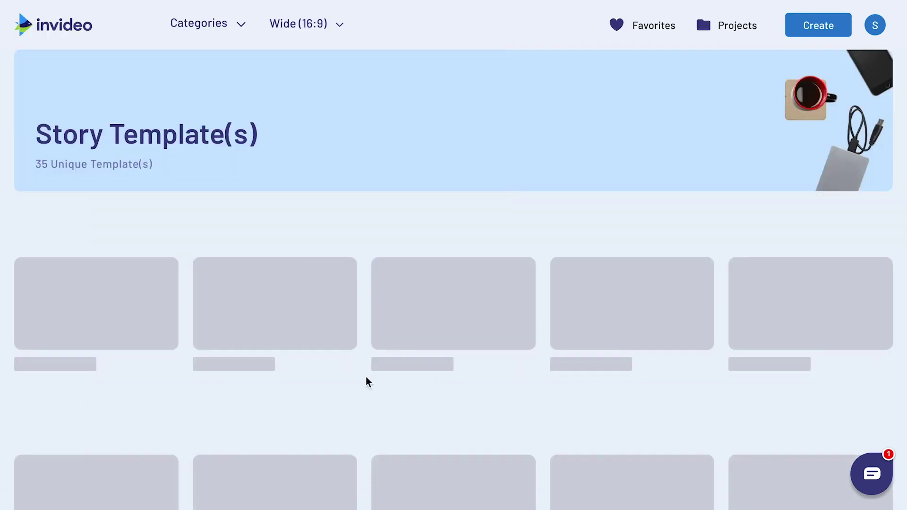
{"action": "scroll", "coordinate": [369, 382], "scroll_direction": "down", "scroll_amount": 3}
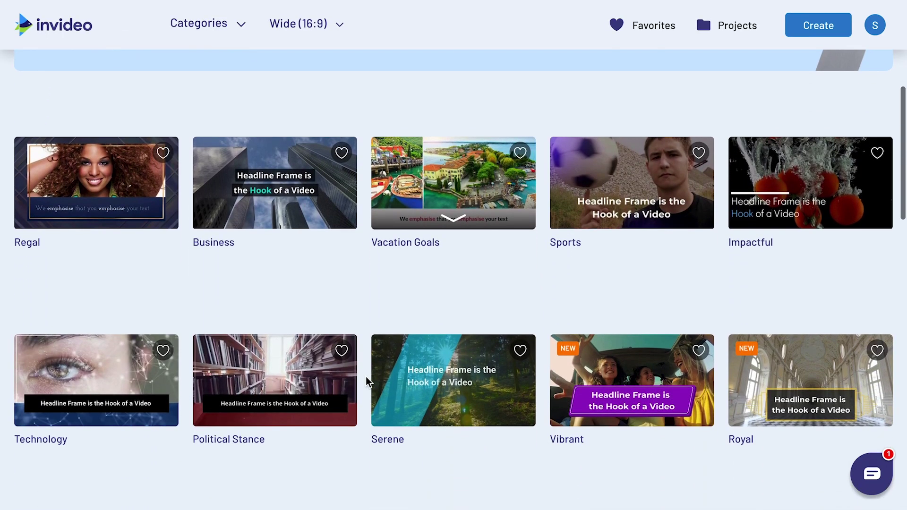
{"action": "scroll", "coordinate": [367, 381], "scroll_direction": "down", "scroll_amount": 1}
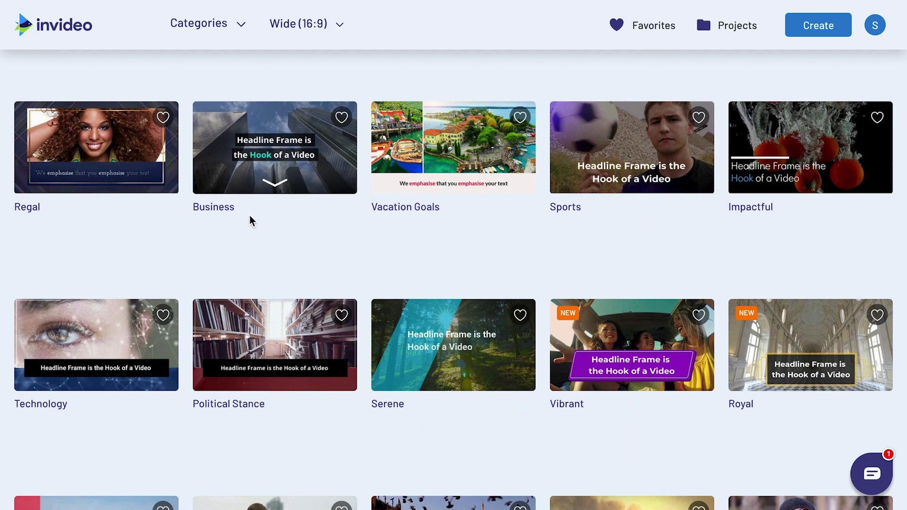
{"action": "scroll", "coordinate": [435, 342], "scroll_direction": "down", "scroll_amount": 7}
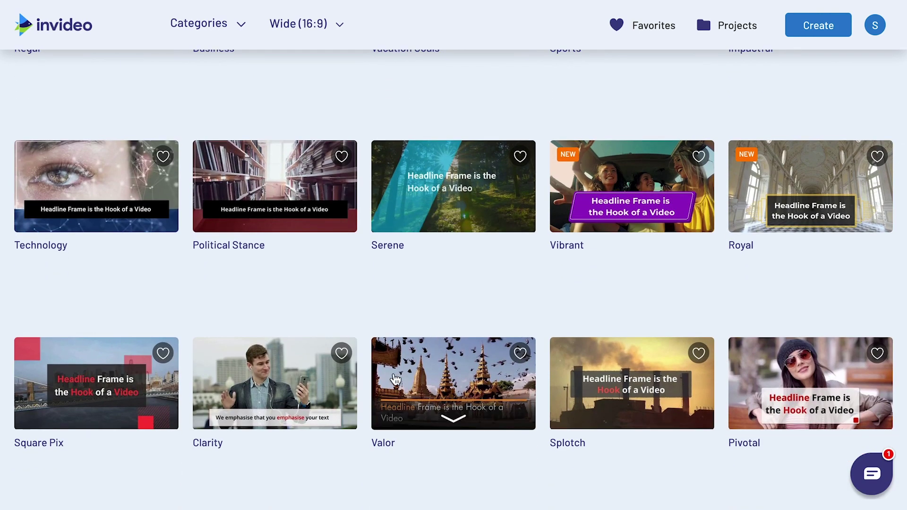
{"action": "scroll", "coordinate": [396, 378], "scroll_direction": "up", "scroll_amount": 3}
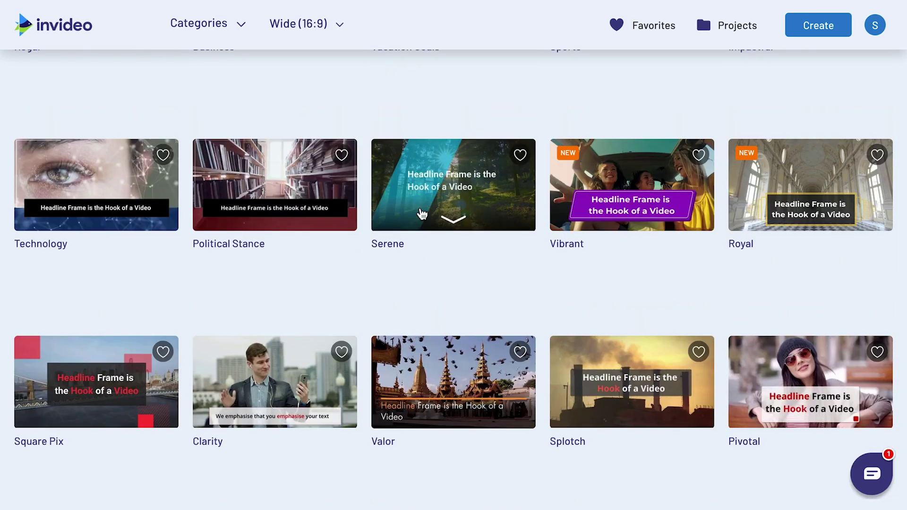
{"action": "left_click", "coordinate": [468, 204]}
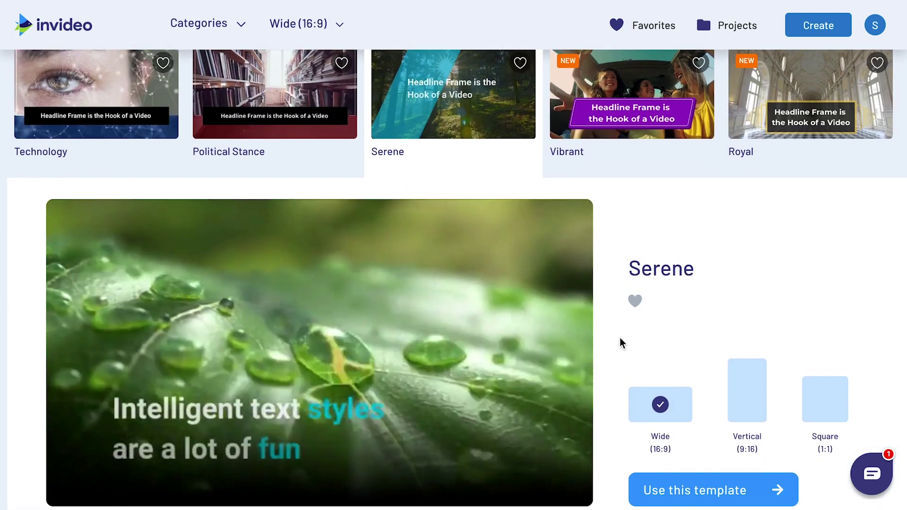
{"action": "scroll", "coordinate": [619, 338], "scroll_direction": "down", "scroll_amount": 1}
{"action": "left_click", "coordinate": [701, 447]}
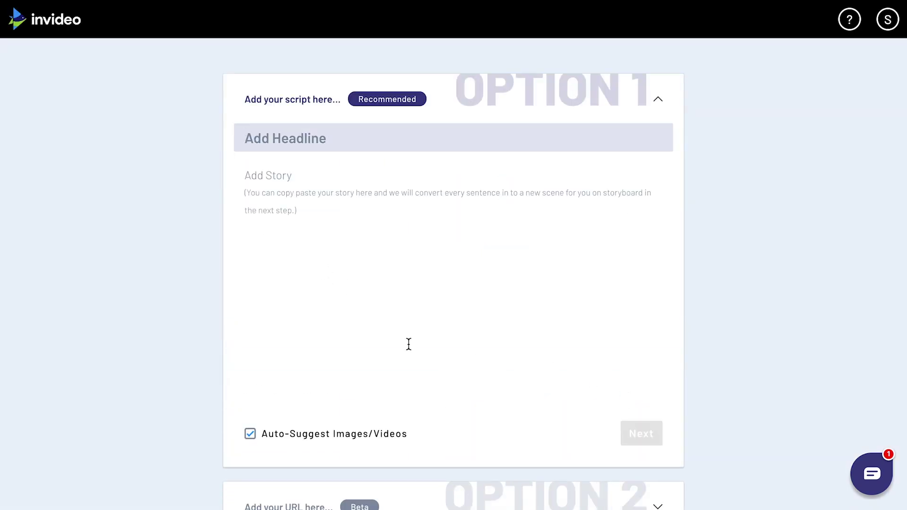
- Enter the headline "Productivity and Motivation" and begin the story with "How do you stay motivated to be productive?"
{"action": "scroll", "coordinate": [409, 344], "scroll_direction": "down", "scroll_amount": 2}
{"action": "scroll", "coordinate": [409, 344], "scroll_direction": "up", "scroll_amount": 2}
{"action": "type", "text": "Productivity and Motivation"}
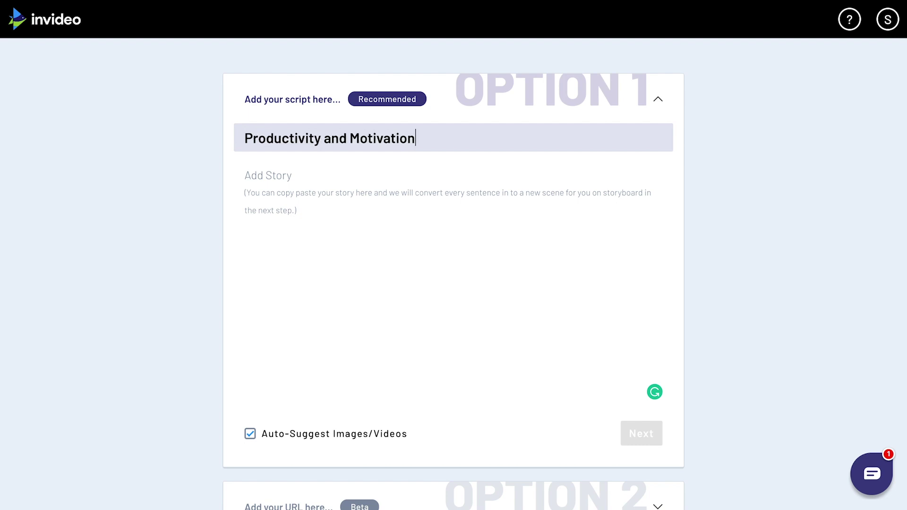
{"action": "left_click", "coordinate": [332, 215]}
{"action": "type", "text": "How do you stay motivated to be productive?"}
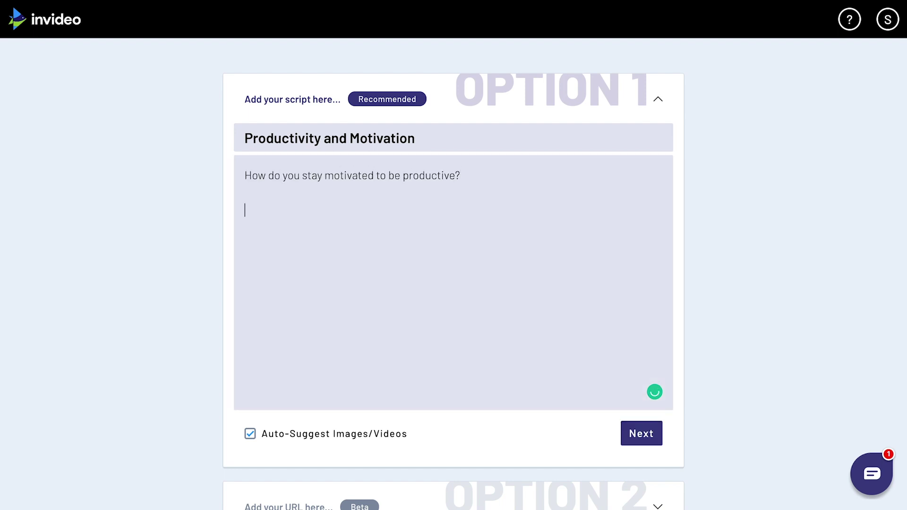
- Add a separate story paragraph reading "For me, it's my desire to make my vision come to life that drives me."
{"action": "type", "text": "  For me, it's my desire to make my vision come to life that drives me."}
{"action": "key", "text": "Return"}
{"action": "key", "text": "Return"}
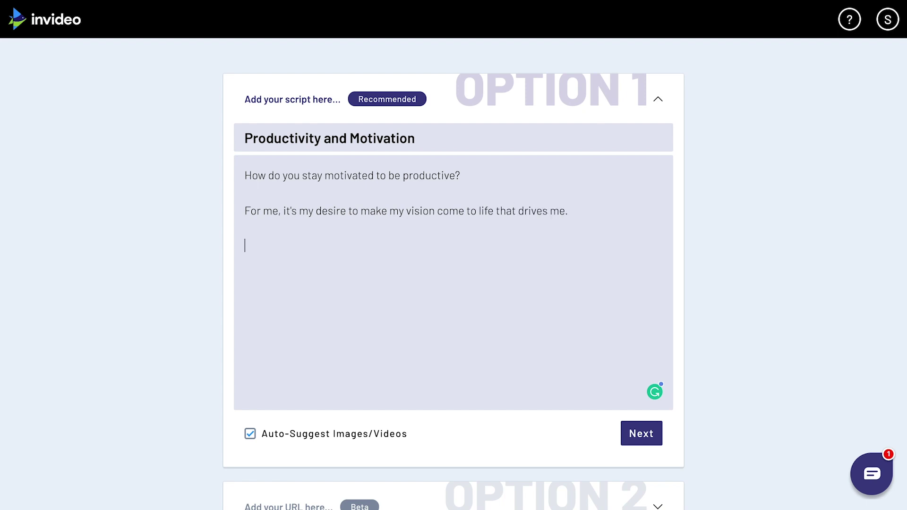
- Add the story paragraph "If you were to give me a task I don't feel passionate about, I wouldn't be very motivated."
{"action": "type", "text": "If you were to give me a task I don't feel passionate abo"}
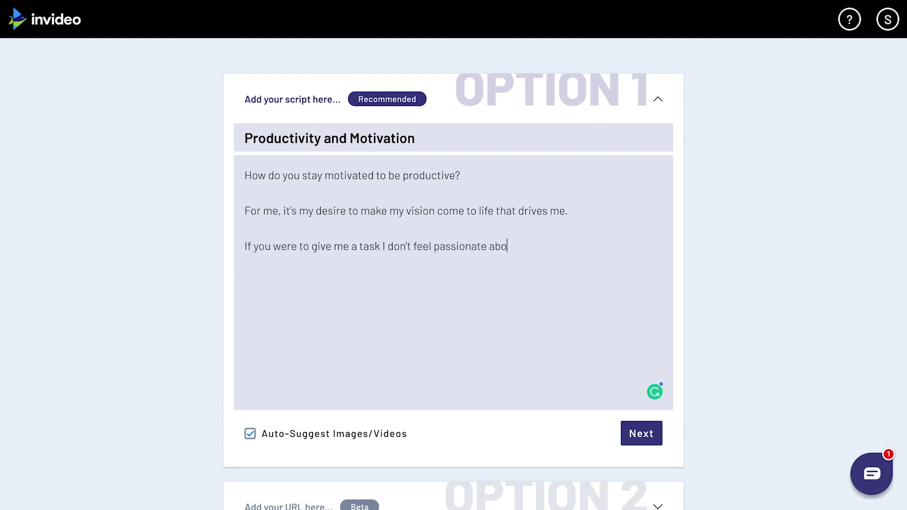
{"action": "type", "text": "ut, I wouldn't be very motivated."}
{"action": "key", "text": "Return"}
{"action": "key", "text": "Return"}
- Add the story paragraph "That's why I try to always do things I care about and avoid the things that I don't."
{"action": "type", "text": "That's why "}
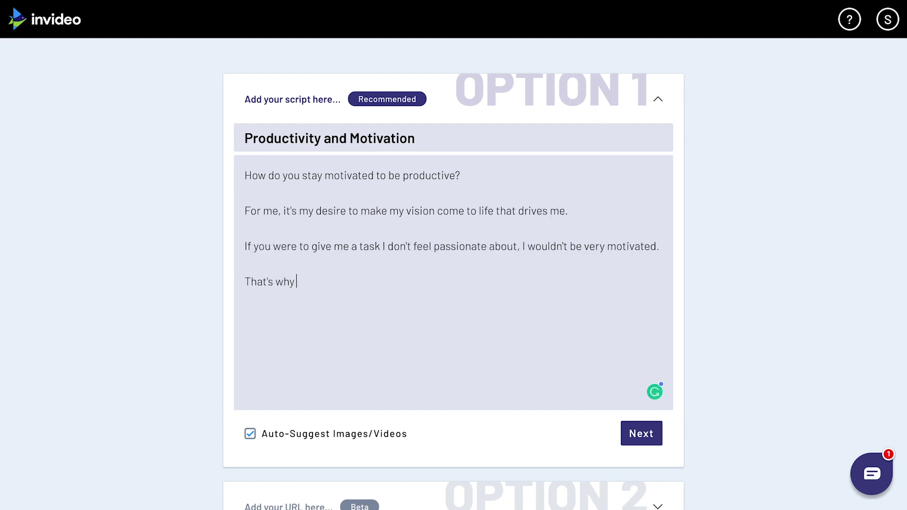
{"action": "type", "text": "I try to always do things I care about and avoid the things that"}
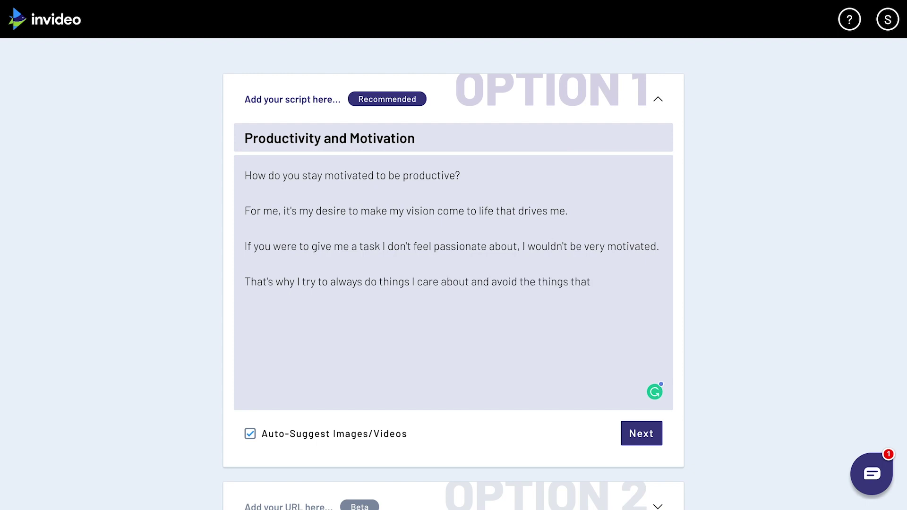
- Finish the story with "Motivation only comes when you have a purpose and desire." and "Productivity is strongest when you feel a great amount of motivation."
{"action": "type", "text": "on only comes from"}
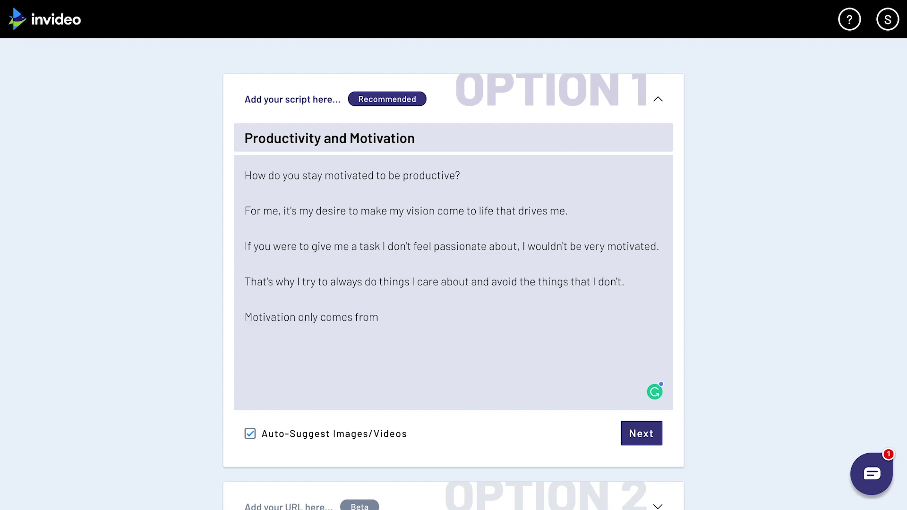
{"action": "type", "text": " when you have a purpose and desire."}
{"action": "key", "text": "Return"}
{"action": "key", "text": "Return"}
{"action": "type", "text": "Productivity is"}
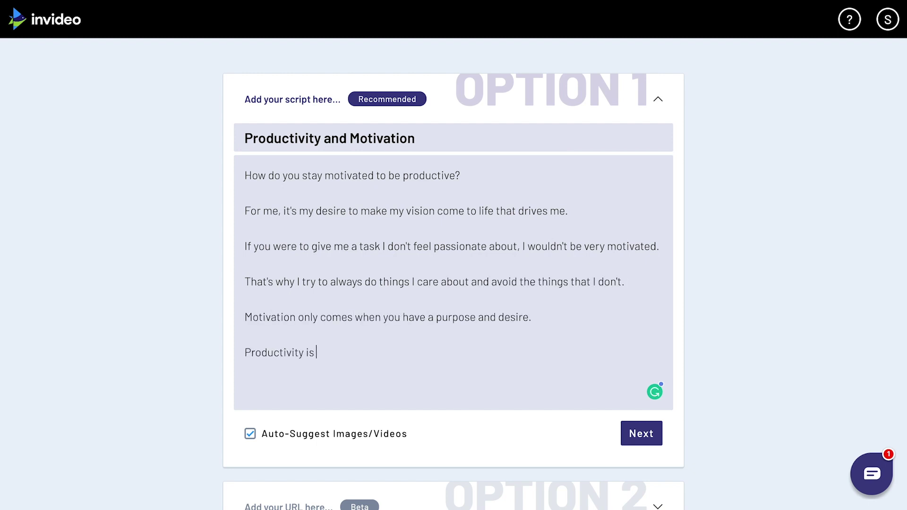
{"action": "type", "text": " strongest when you feel a great"}
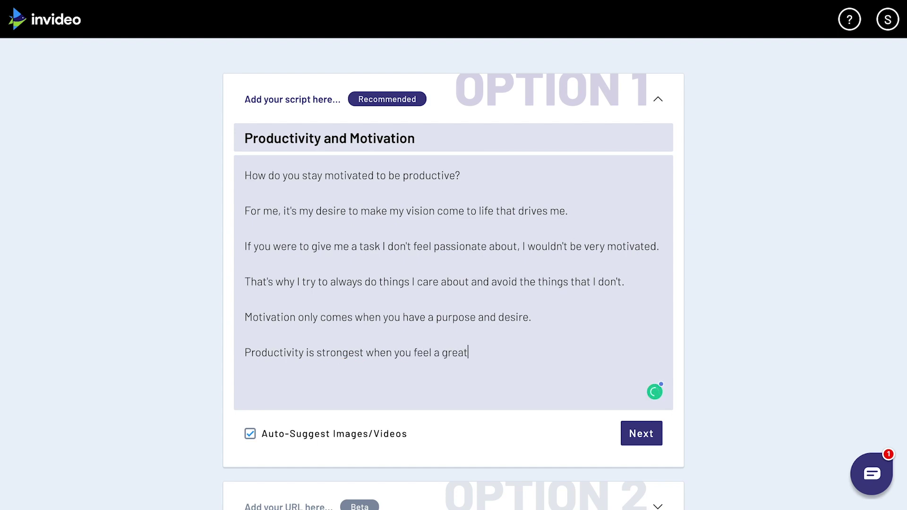
{"action": "type", "text": " amount of motivation."}
- Generate the storyboard from the script with Auto-Suggest Images/Videos enabled and look over its first scenes
{"action": "scroll", "coordinate": [696, 328], "scroll_direction": "down", "scroll_amount": 2}
{"action": "scroll", "coordinate": [695, 324], "scroll_direction": "up", "scroll_amount": 2}
{"action": "scroll", "coordinate": [687, 447], "scroll_direction": "down", "scroll_amount": 2}
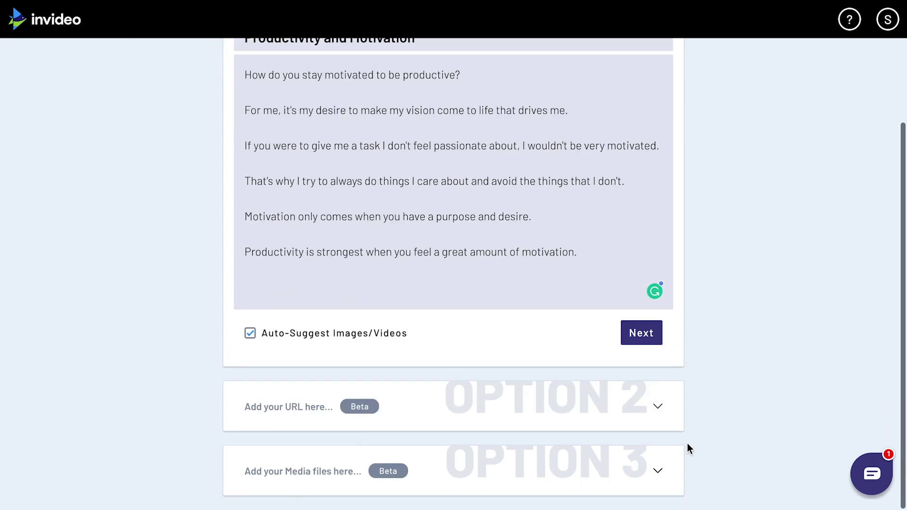
{"action": "scroll", "coordinate": [687, 447], "scroll_direction": "up", "scroll_amount": 2}
{"action": "scroll", "coordinate": [687, 448], "scroll_direction": "down", "scroll_amount": 1}
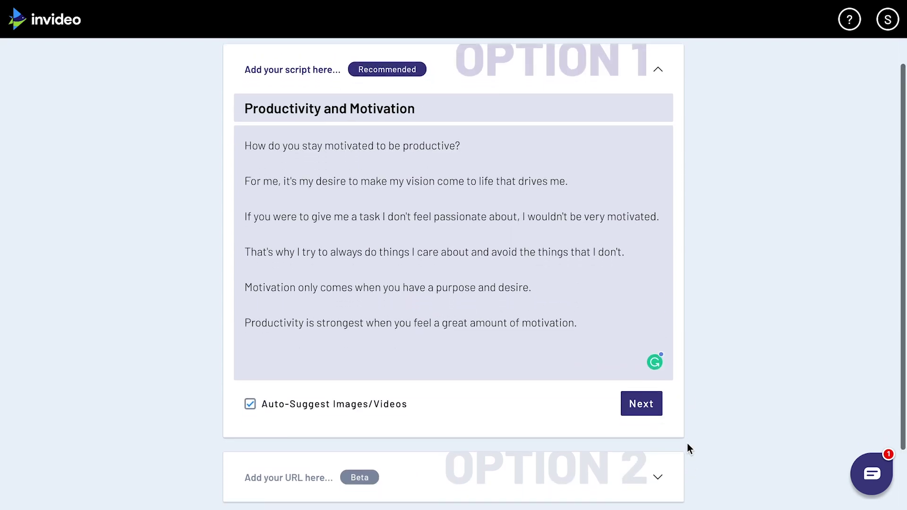
{"action": "scroll", "coordinate": [686, 447], "scroll_direction": "up", "scroll_amount": 1}
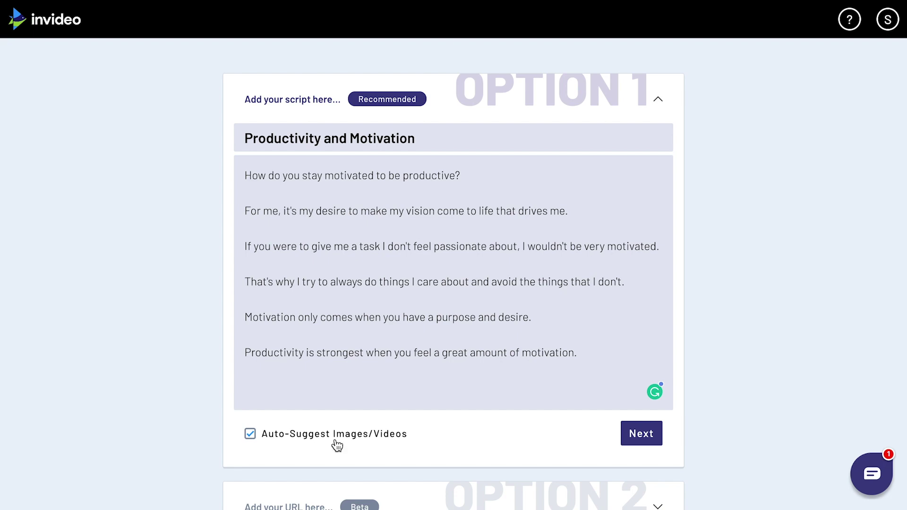
{"action": "left_click", "coordinate": [640, 434]}
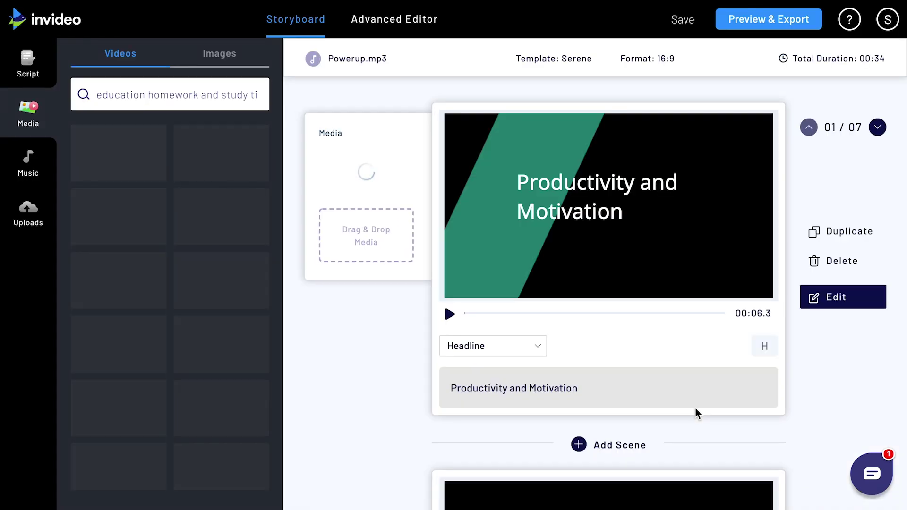
{"action": "scroll", "coordinate": [420, 382], "scroll_direction": "down", "scroll_amount": 10}
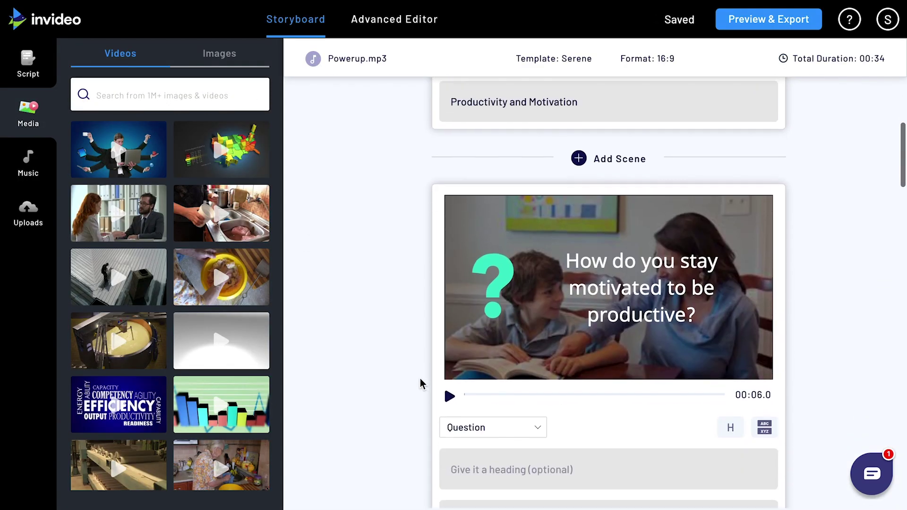
{"action": "scroll", "coordinate": [420, 381], "scroll_direction": "down", "scroll_amount": 5}
{"action": "scroll", "coordinate": [420, 382], "scroll_direction": "up", "scroll_amount": 10}
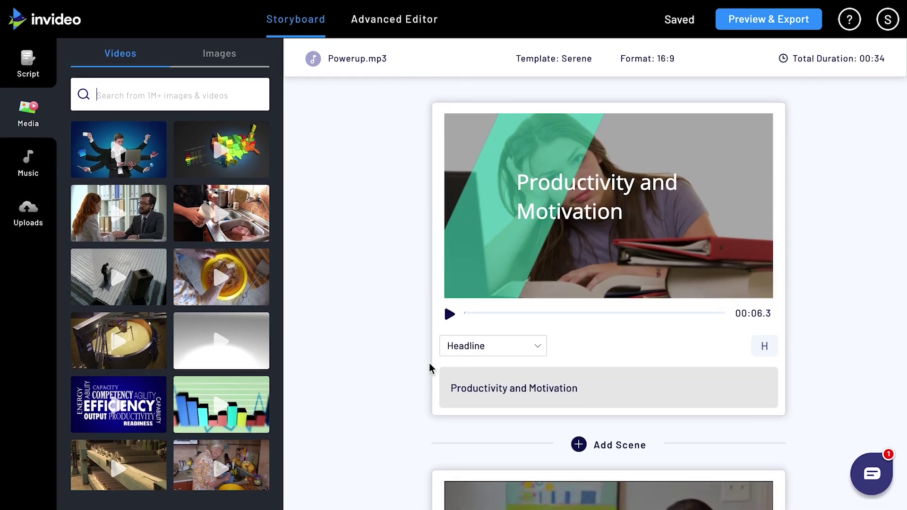
- Search the stock videos for "motivation" and replace the first scene's image with the clip of a raised fist at sunset
{"action": "mouse_move", "coordinate": [486, 218]}
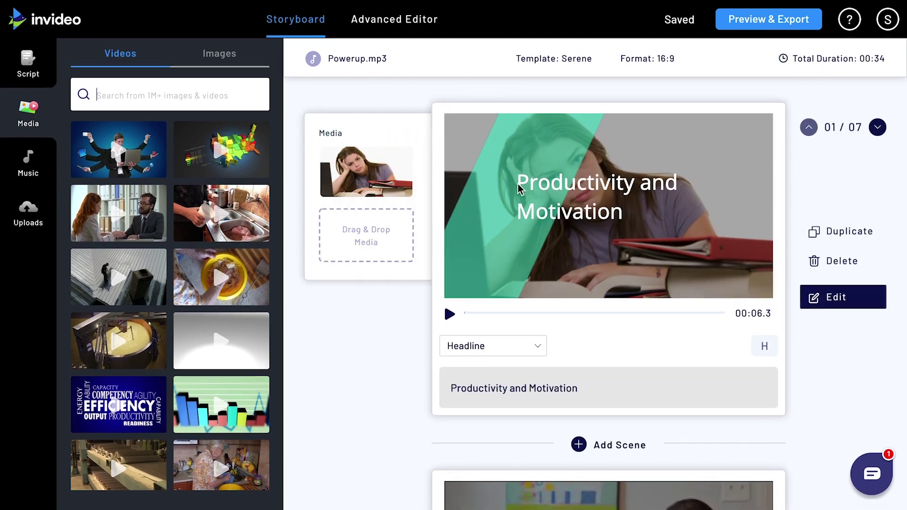
{"action": "mouse_move", "coordinate": [361, 174]}
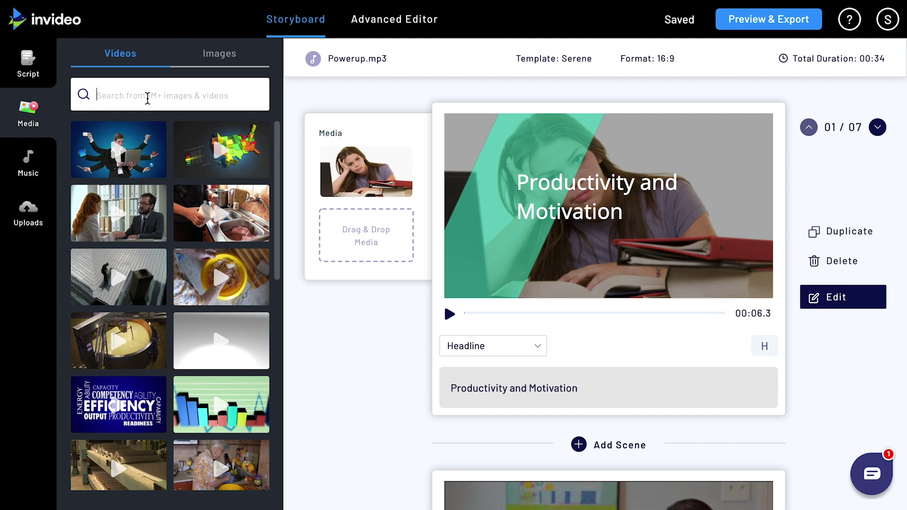
{"action": "type", "text": "motivation"}
{"action": "key", "text": "Return"}
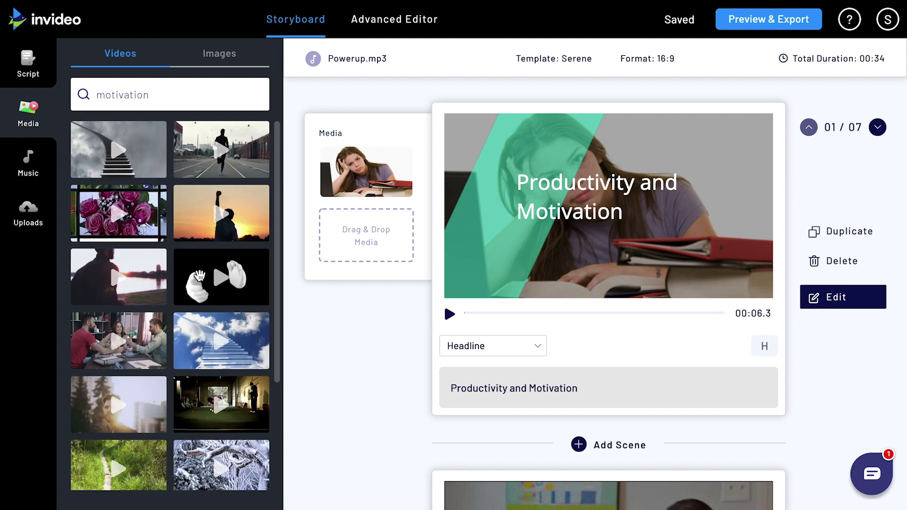
{"action": "scroll", "coordinate": [199, 276], "scroll_direction": "down", "scroll_amount": 1}
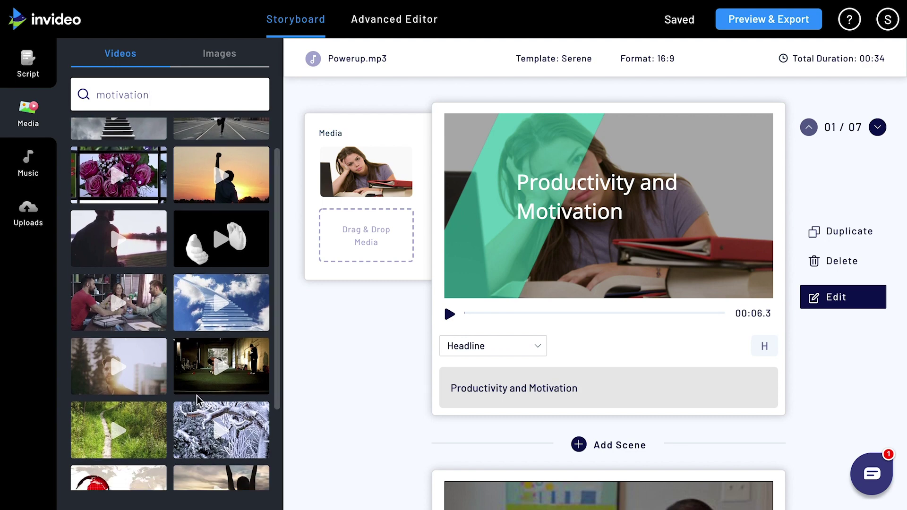
{"action": "scroll", "coordinate": [199, 400], "scroll_direction": "down", "scroll_amount": 3}
{"action": "scroll", "coordinate": [213, 241], "scroll_direction": "up", "scroll_amount": 4}
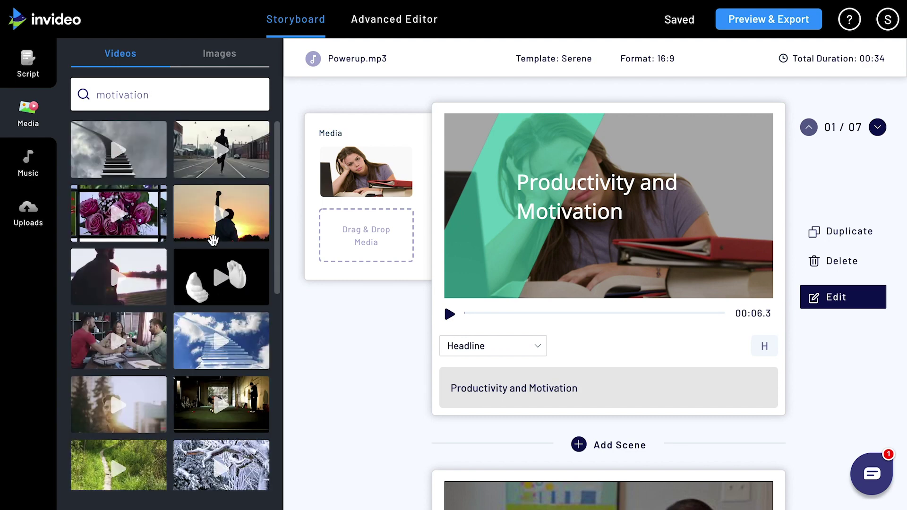
{"action": "left_click_drag", "start_coordinate": [213, 241], "coordinate": [352, 173]}
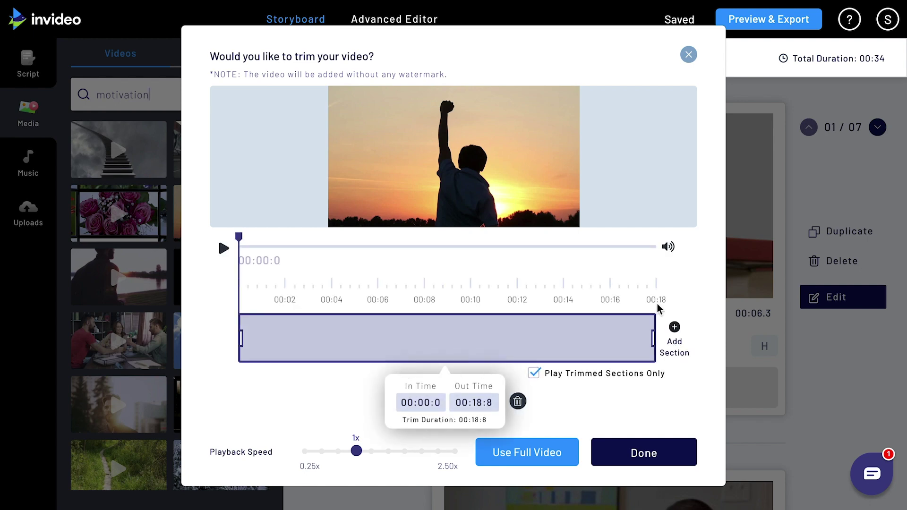
- Trim the raised-fist clip to a section of about 6 seconds ending at 00:15:6 and apply it to the first scene
{"action": "left_click_drag", "start_coordinate": [655, 337], "coordinate": [354, 341]}
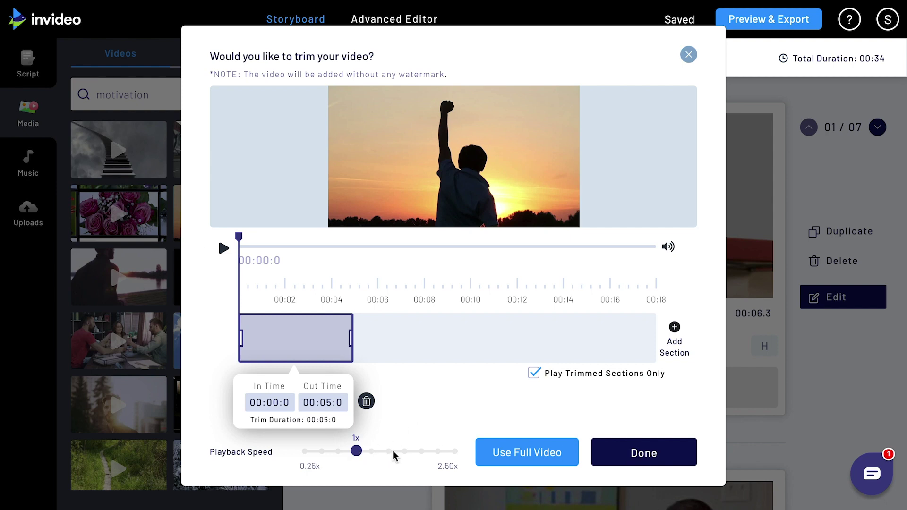
{"action": "left_click_drag", "start_coordinate": [253, 247], "coordinate": [448, 250]}
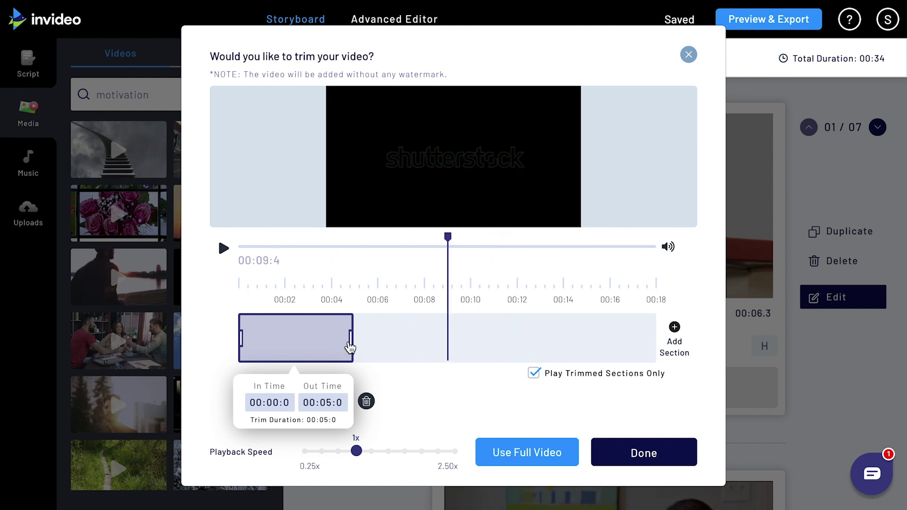
{"action": "left_click", "coordinate": [330, 345]}
{"action": "left_click_drag", "start_coordinate": [351, 338], "coordinate": [584, 338]}
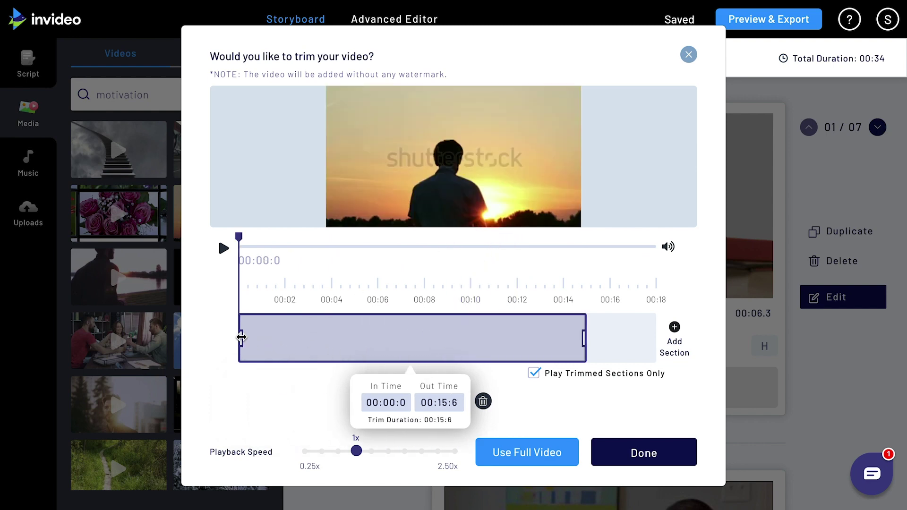
{"action": "left_click_drag", "start_coordinate": [241, 339], "coordinate": [436, 339]}
{"action": "left_click_drag", "start_coordinate": [238, 241], "coordinate": [573, 243]}
{"action": "left_click", "coordinate": [631, 454]}
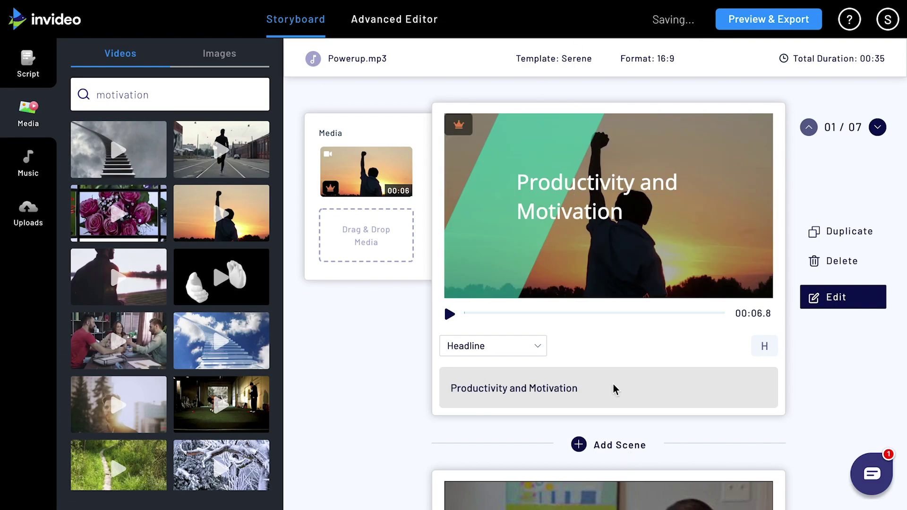
- Change the first scene's headline text to "How to Stay Motivated to be Productive"
{"action": "scroll", "coordinate": [614, 389], "scroll_direction": "down", "scroll_amount": 1}
{"action": "left_click", "coordinate": [593, 349]}
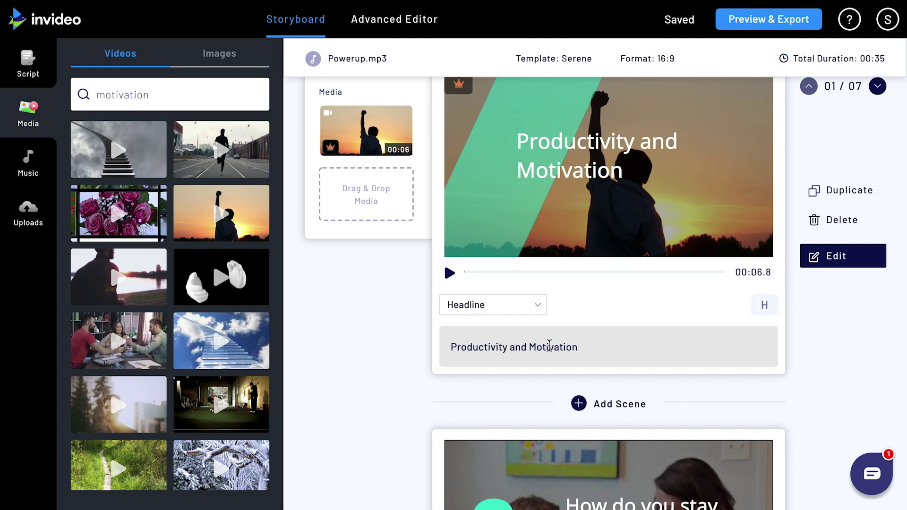
{"action": "left_click", "coordinate": [451, 345]}
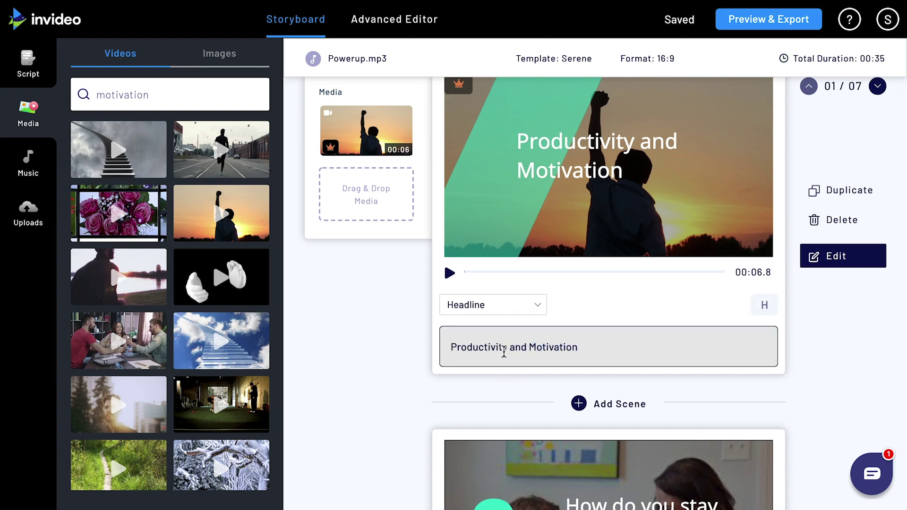
{"action": "type", "text": "St"}
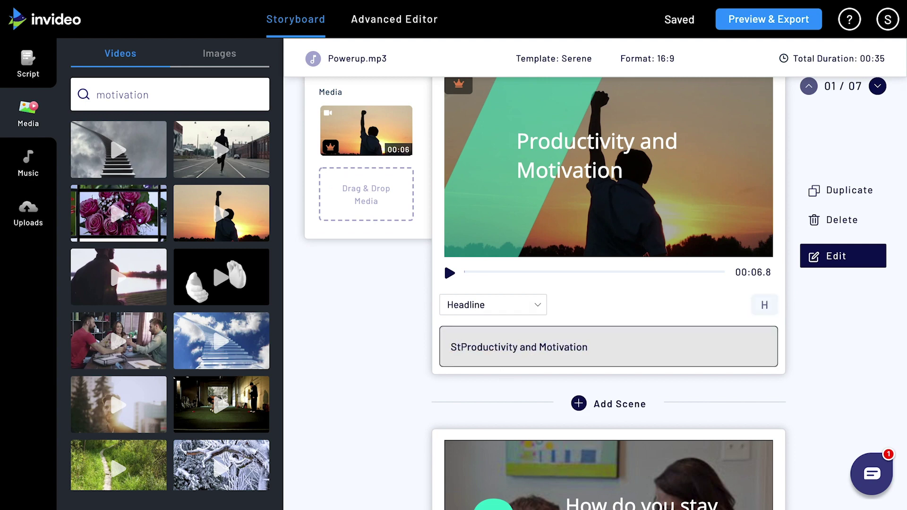
{"action": "key", "text": "BackSpace"}
{"action": "type", "text": "How to Stay Moti"}
{"action": "type", "text": "vated to be"}
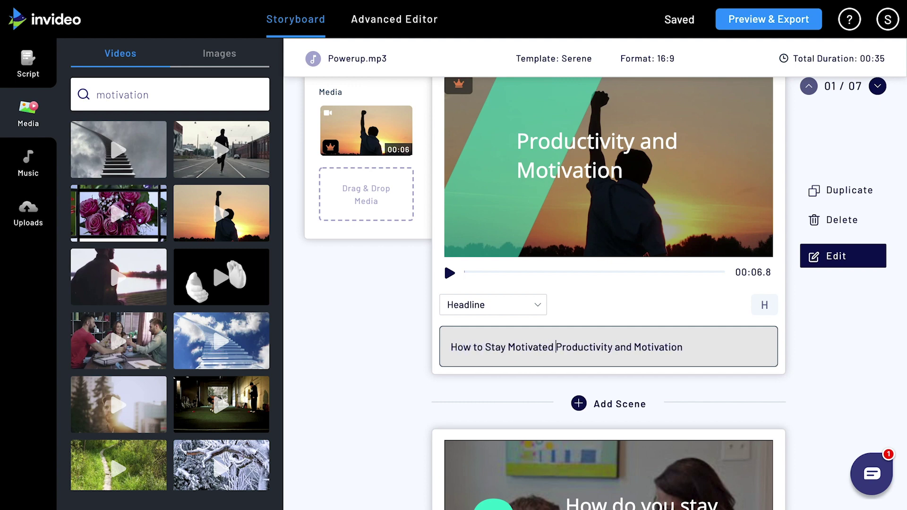
{"action": "left_click_drag", "start_coordinate": [625, 347], "coordinate": [718, 354]}
{"action": "key", "text": "BackSpace"}
{"action": "type", "text": "e"}
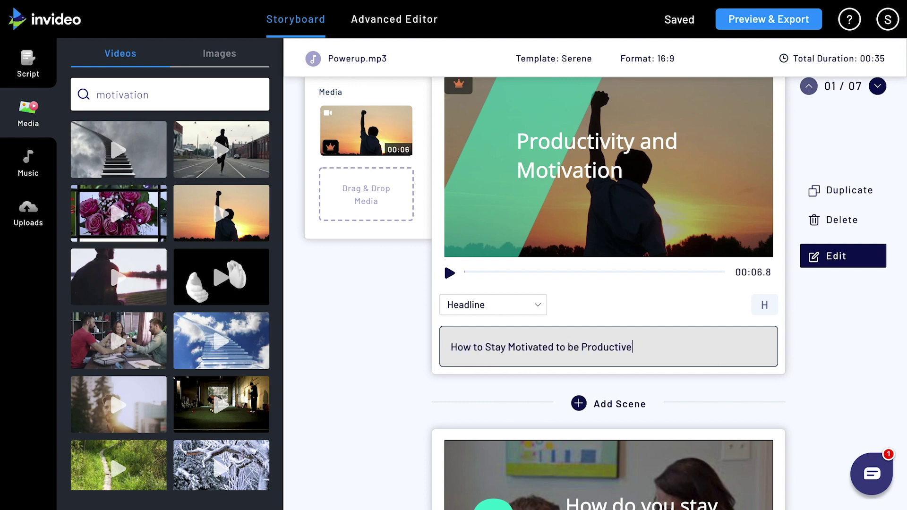
{"action": "left_click", "coordinate": [698, 384]}
- Replace the second scene's image with the motivation clip of a woman raising her arms by the sea at sunset
{"action": "scroll", "coordinate": [698, 390], "scroll_direction": "down", "scroll_amount": 5}
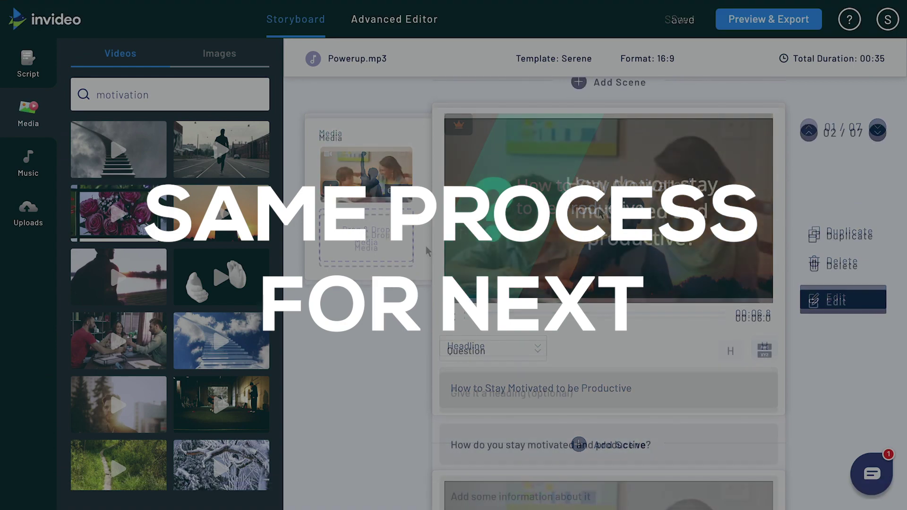
{"action": "scroll", "coordinate": [170, 302], "scroll_direction": "down", "scroll_amount": 5}
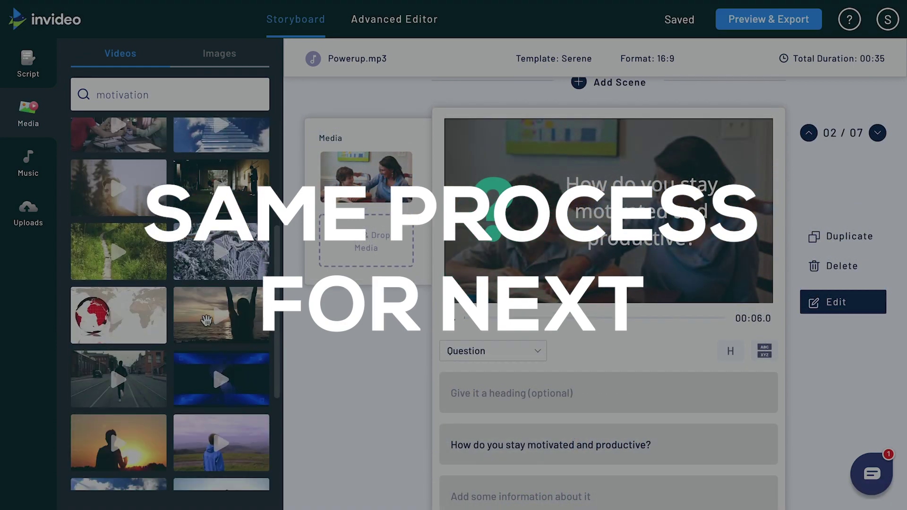
{"action": "left_click_drag", "start_coordinate": [221, 315], "coordinate": [341, 179]}
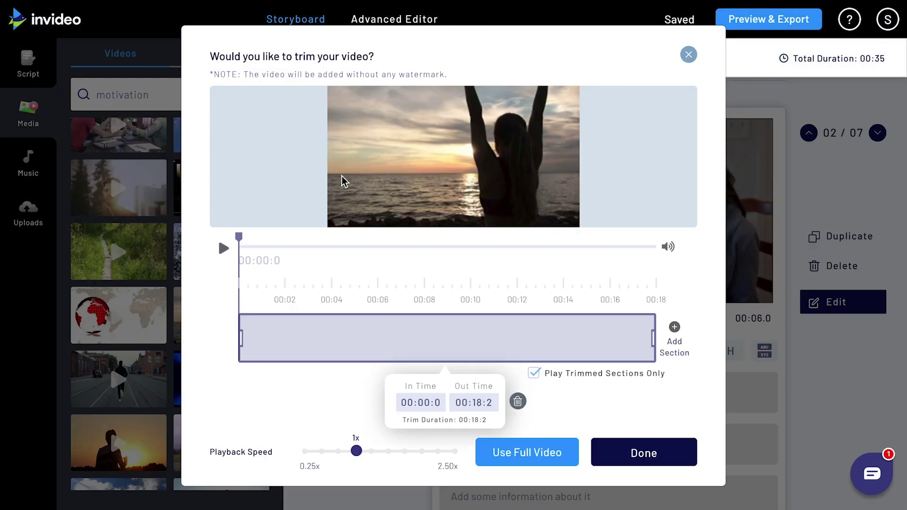
- Preview the seaside clip, trim it to a section of about 4 seconds starting at 00:03:7, and apply it to the second scene
{"action": "left_click", "coordinate": [223, 248]}
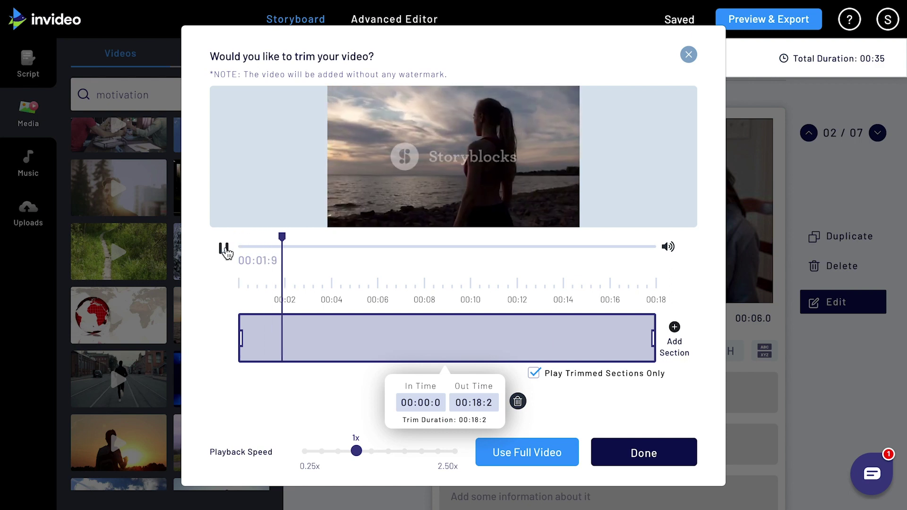
{"action": "left_click", "coordinate": [225, 250]}
{"action": "left_click_drag", "start_coordinate": [241, 338], "coordinate": [323, 338]}
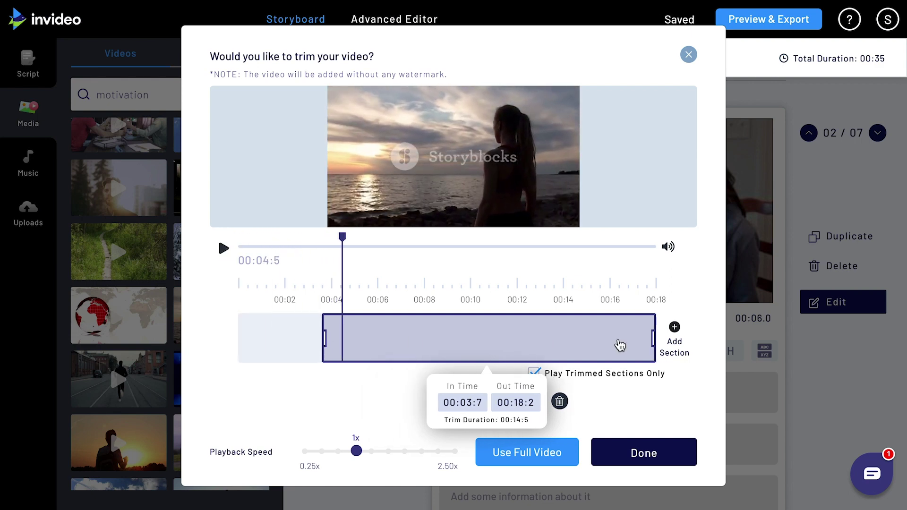
{"action": "left_click_drag", "start_coordinate": [653, 338], "coordinate": [425, 354]}
{"action": "left_click", "coordinate": [638, 462]}
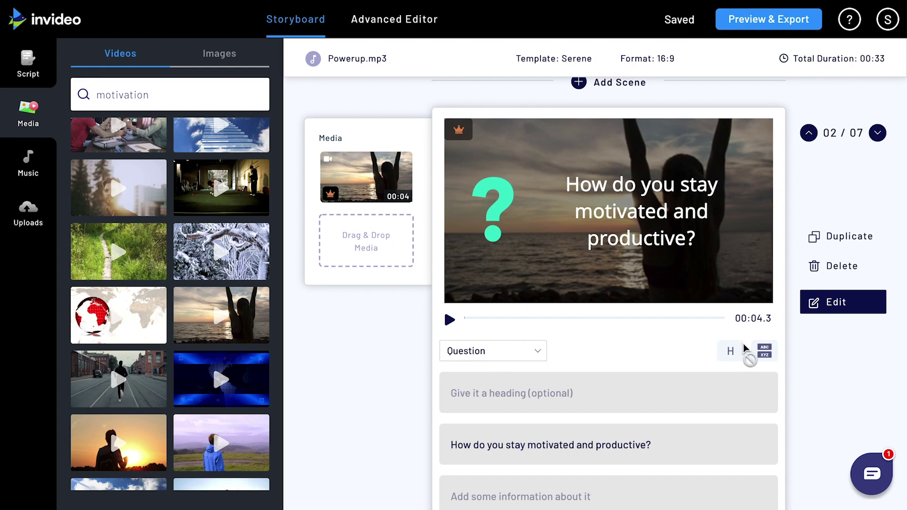
- Look through the remaining storyboard scenes, the full script and the other motivation clips
{"action": "scroll", "coordinate": [435, 390], "scroll_direction": "down", "scroll_amount": 1}
{"action": "scroll", "coordinate": [434, 389], "scroll_direction": "down", "scroll_amount": 8}
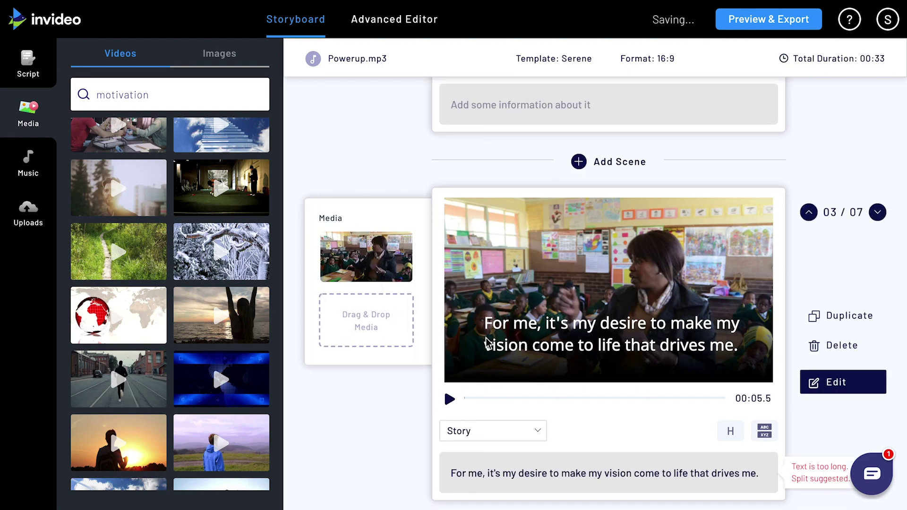
{"action": "scroll", "coordinate": [455, 357], "scroll_direction": "down", "scroll_amount": 6}
{"action": "scroll", "coordinate": [456, 356], "scroll_direction": "down", "scroll_amount": 20}
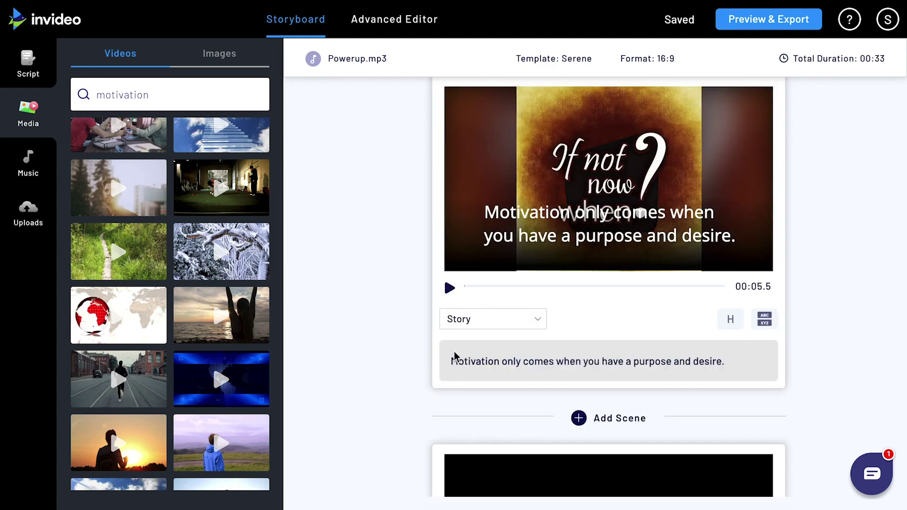
{"action": "scroll", "coordinate": [455, 356], "scroll_direction": "down", "scroll_amount": 20}
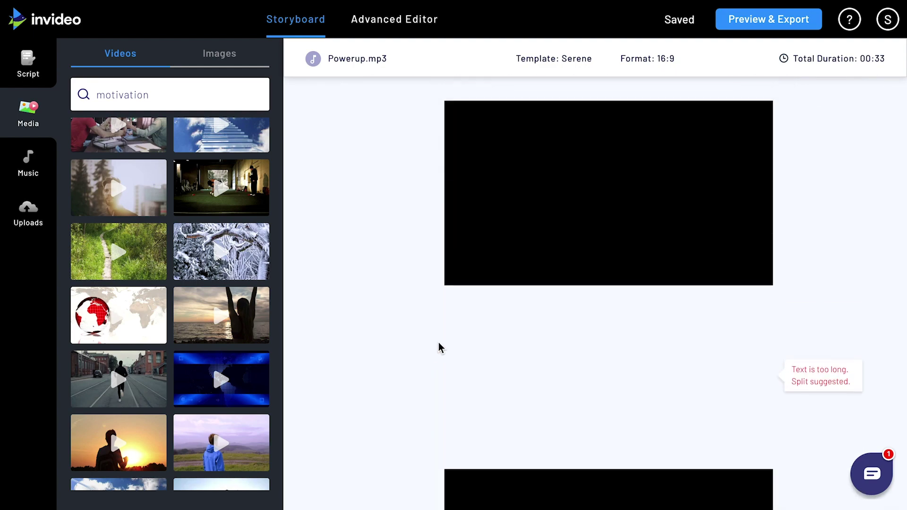
{"action": "left_click", "coordinate": [24, 78]}
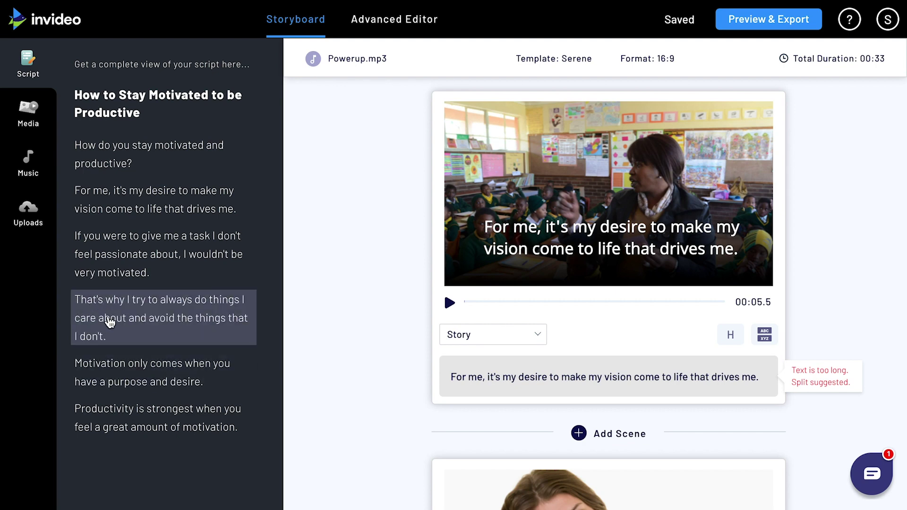
{"action": "left_click", "coordinate": [34, 132]}
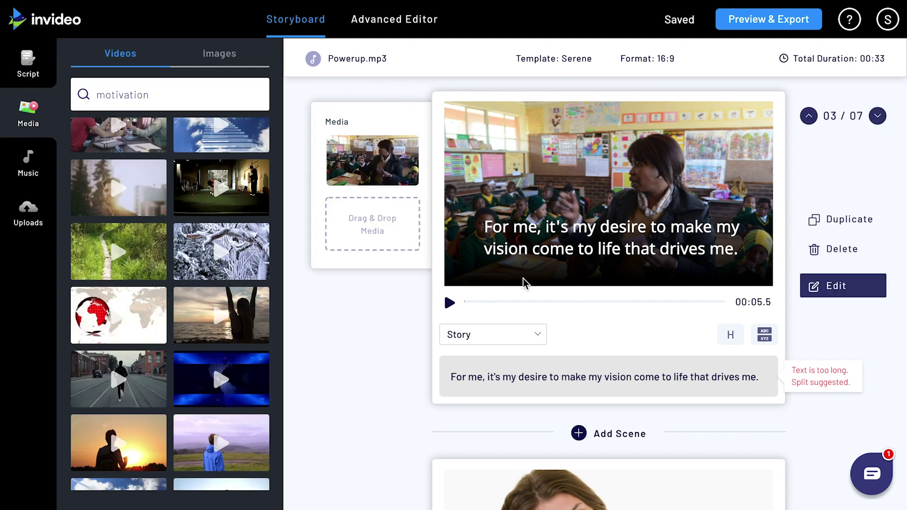
{"action": "scroll", "coordinate": [438, 337], "scroll_direction": "up", "scroll_amount": 10}
{"action": "scroll", "coordinate": [439, 337], "scroll_direction": "down", "scroll_amount": 5}
{"action": "scroll", "coordinate": [420, 325], "scroll_direction": "up", "scroll_amount": 2}
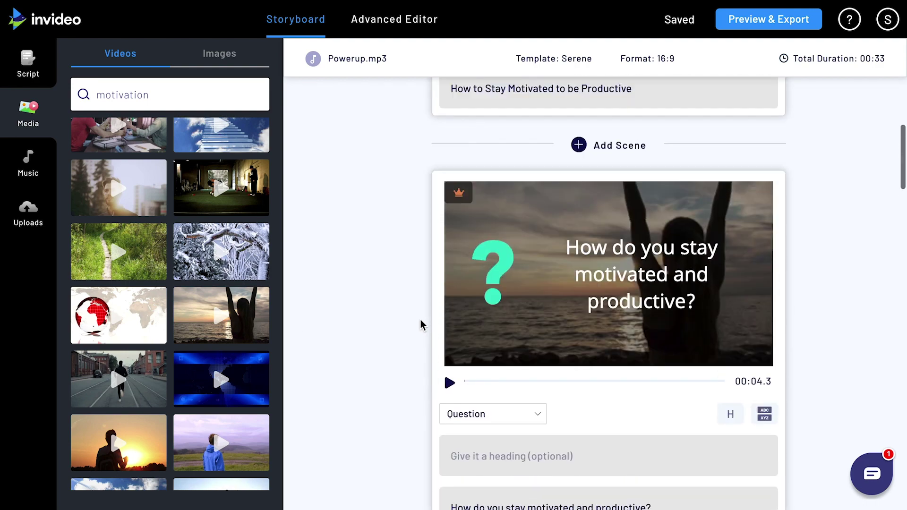
{"action": "scroll", "coordinate": [421, 325], "scroll_direction": "down", "scroll_amount": 10}
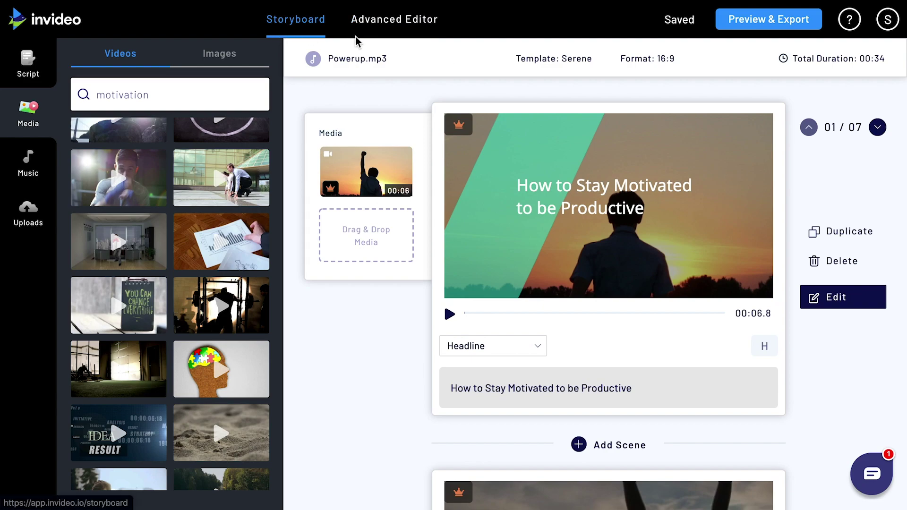
- Switch the project to the Advanced Editor and look over the available text-box styles
{"action": "left_click", "coordinate": [372, 25]}
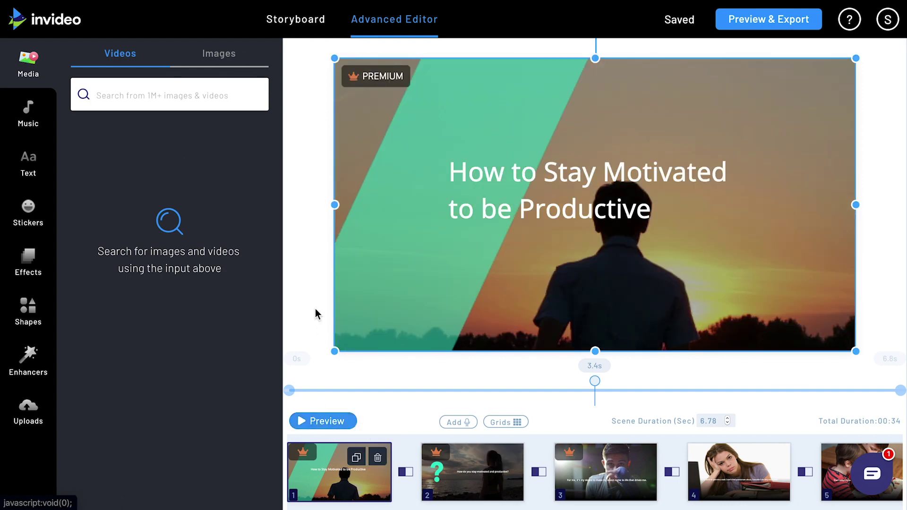
{"action": "left_click", "coordinate": [28, 170]}
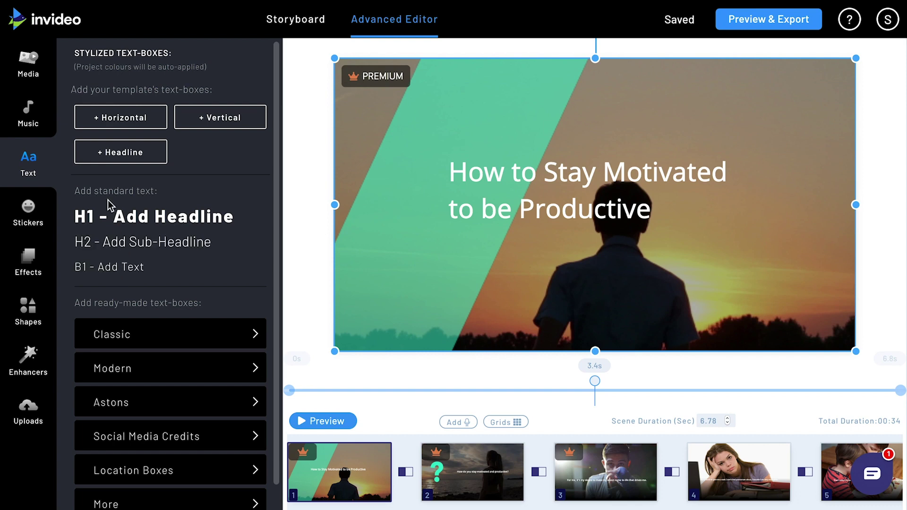
{"action": "scroll", "coordinate": [173, 373], "scroll_direction": "down", "scroll_amount": 1}
{"action": "scroll", "coordinate": [176, 373], "scroll_direction": "up", "scroll_amount": 1}
- Browse the sticker categories, add the yellow music-notes sticker from Music to the first scene, and place it in the scene's lower-right area
{"action": "left_click", "coordinate": [34, 220]}
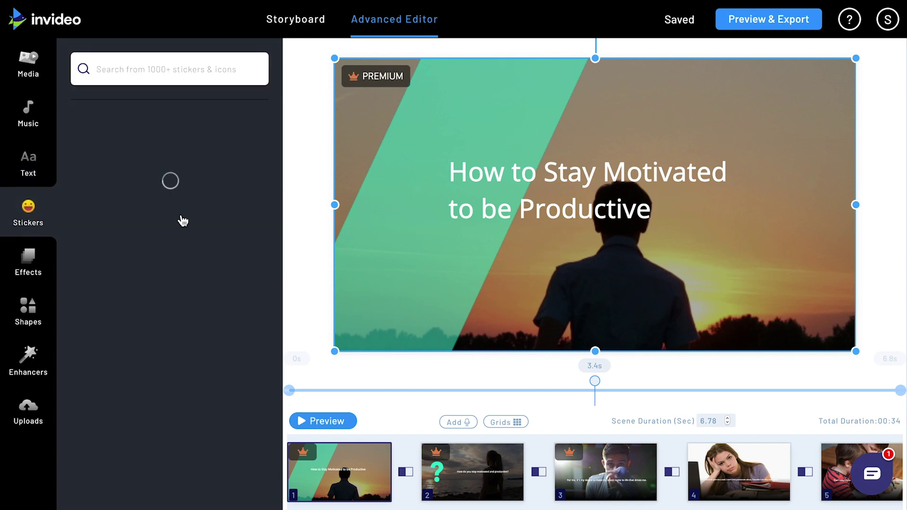
{"action": "scroll", "coordinate": [160, 448], "scroll_direction": "down", "scroll_amount": 3}
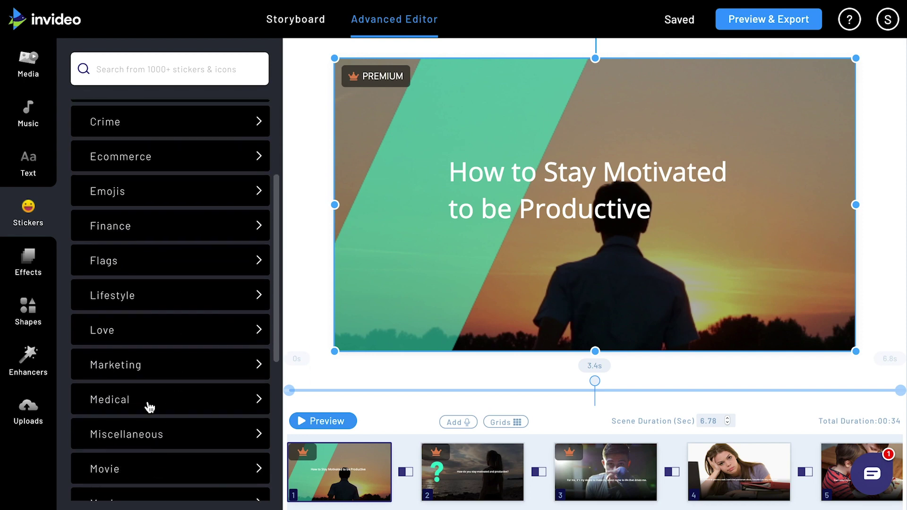
{"action": "left_click", "coordinate": [144, 310]}
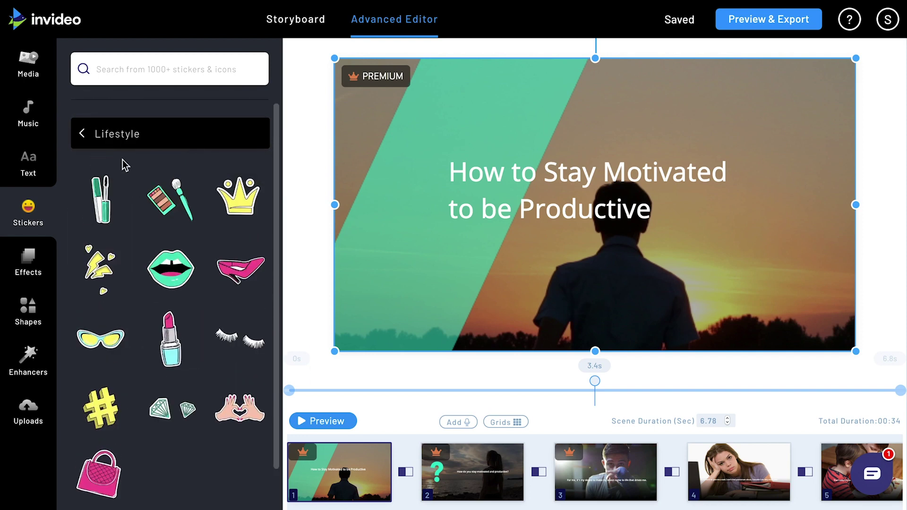
{"action": "left_click", "coordinate": [93, 135]}
{"action": "scroll", "coordinate": [182, 309], "scroll_direction": "down", "scroll_amount": 9}
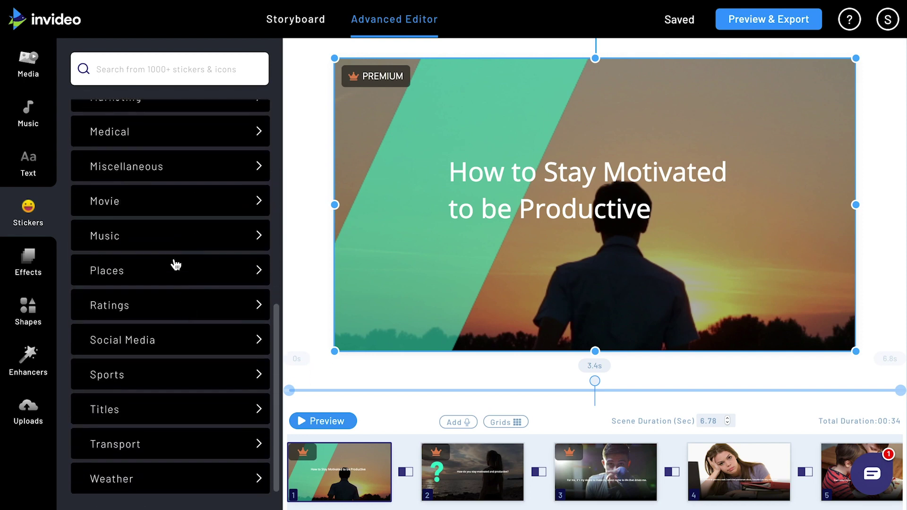
{"action": "left_click", "coordinate": [166, 240]}
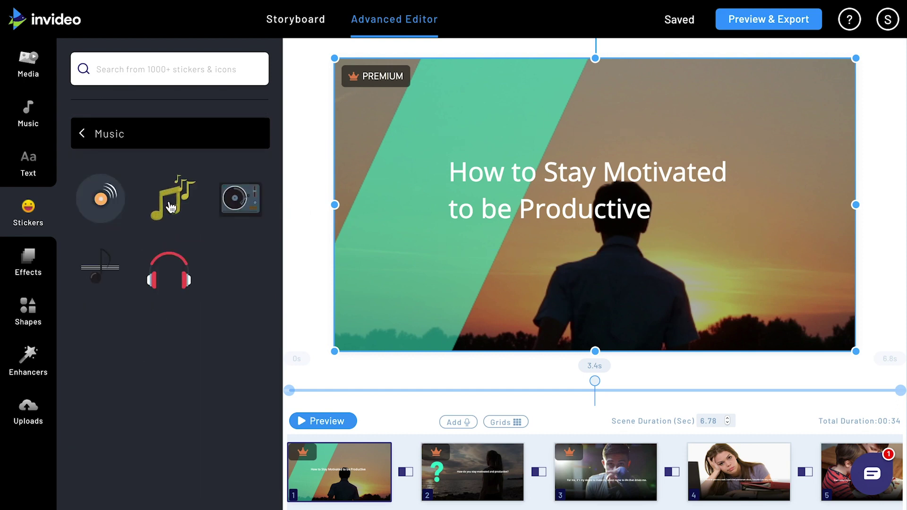
{"action": "left_click", "coordinate": [175, 212]}
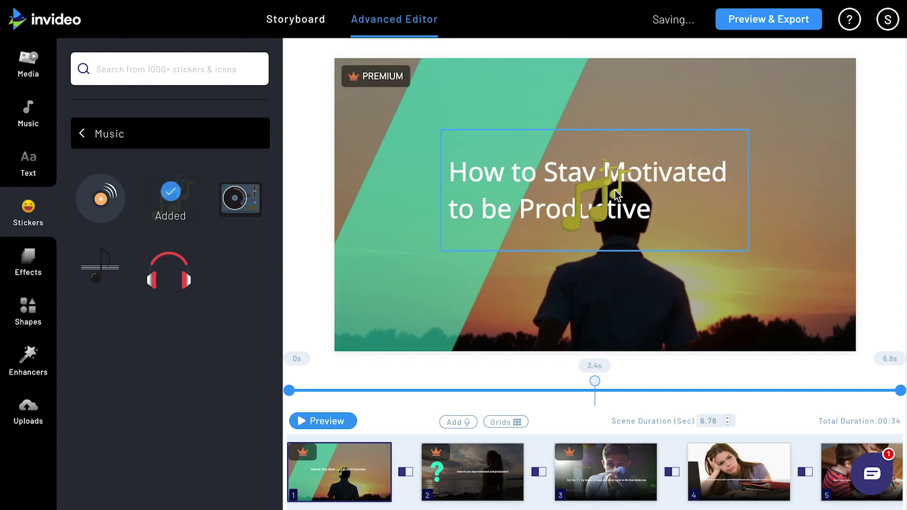
{"action": "left_click", "coordinate": [694, 218]}
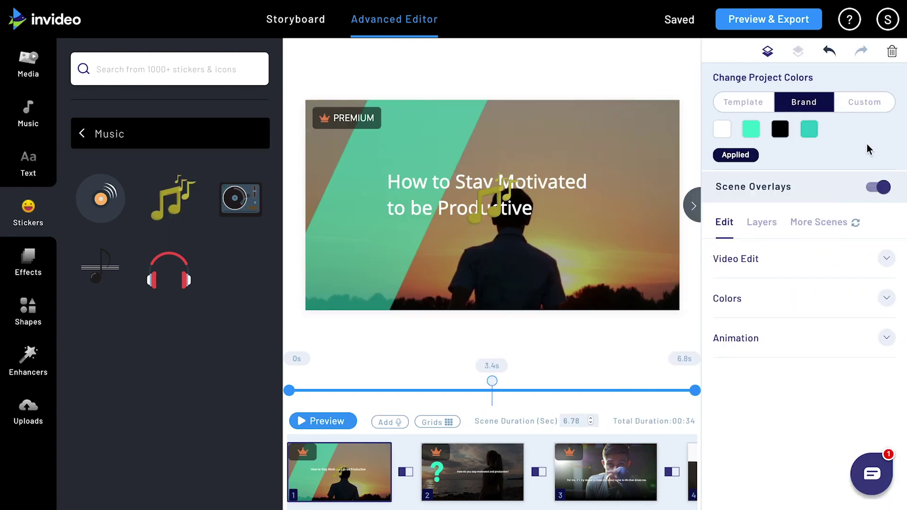
{"action": "left_click_drag", "start_coordinate": [500, 210], "coordinate": [623, 260]}
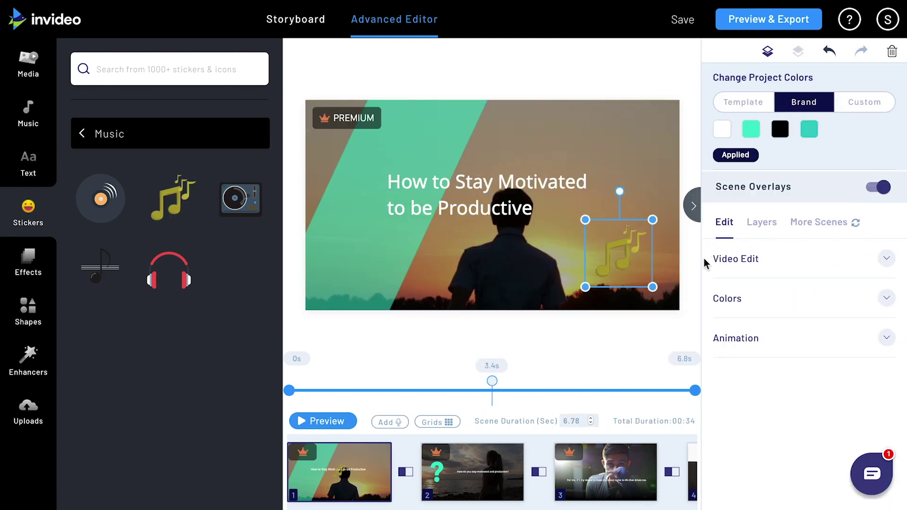
- Look over the first scene's editing options and layers, and nudge the music-notes sticker slightly toward the scene's right edge
{"action": "left_click", "coordinate": [758, 232]}
{"action": "left_click", "coordinate": [819, 222]}
{"action": "left_click", "coordinate": [724, 222]}
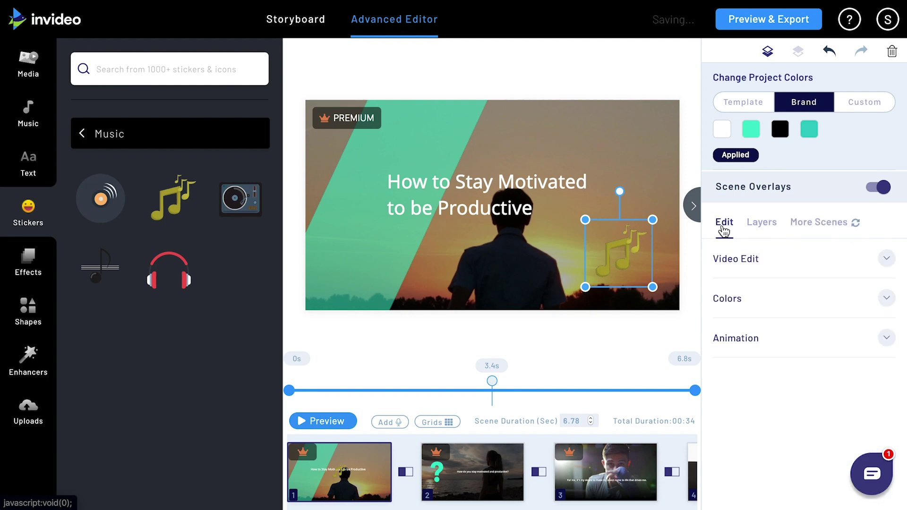
{"action": "left_click", "coordinate": [760, 230]}
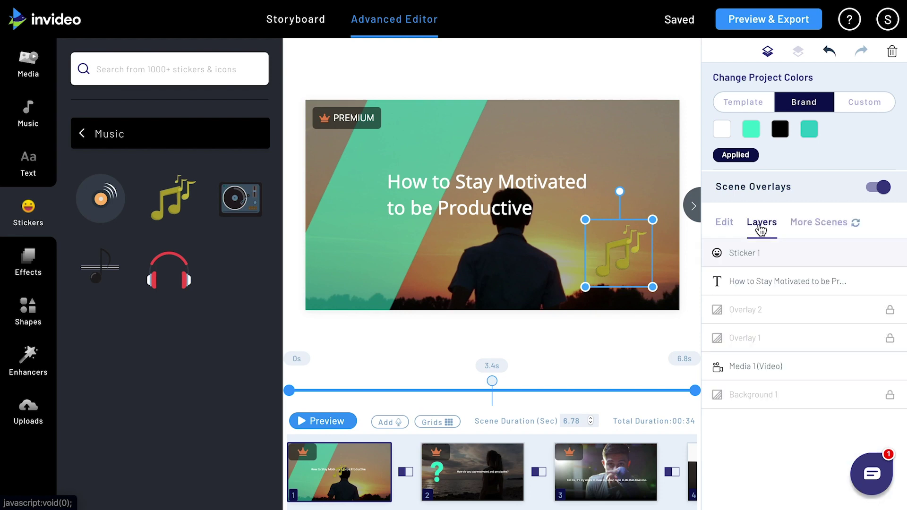
{"action": "left_click", "coordinate": [731, 229]}
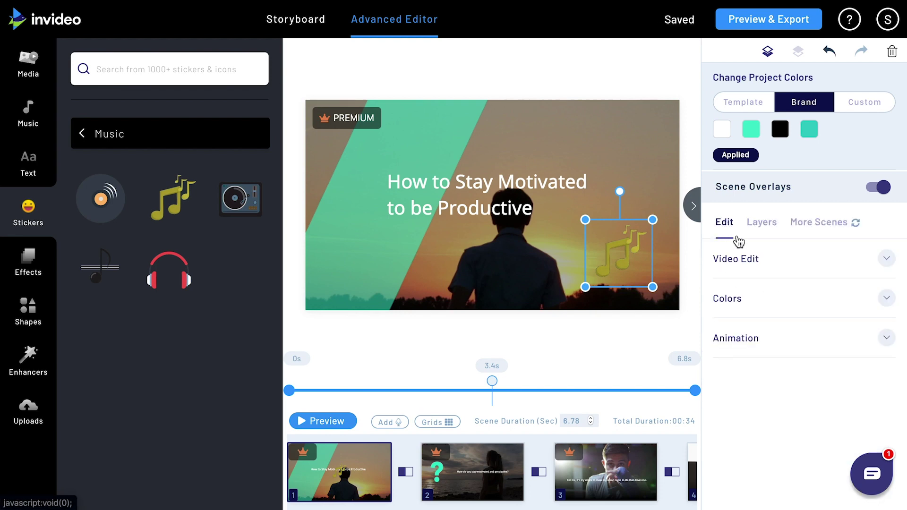
{"action": "left_click", "coordinate": [775, 264]}
{"action": "left_click", "coordinate": [742, 244]}
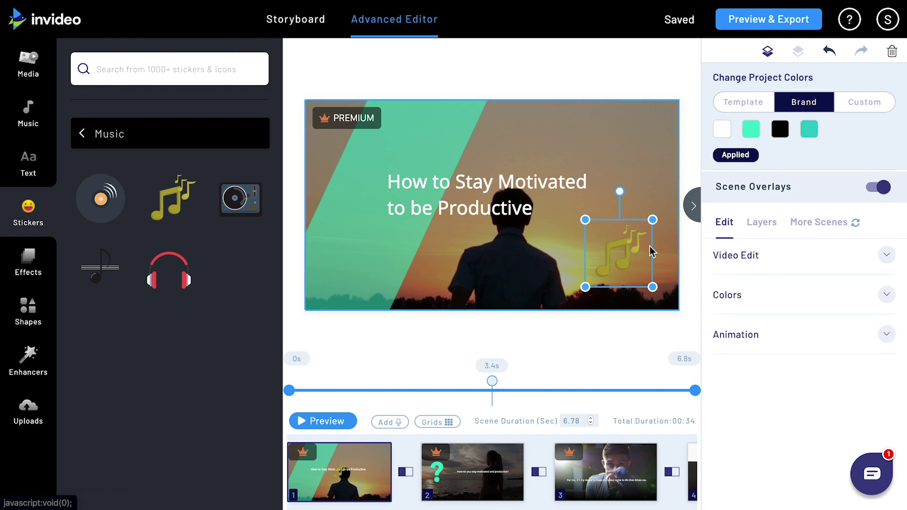
{"action": "left_click_drag", "start_coordinate": [649, 249], "coordinate": [658, 249]}
- Add the first effect in the second row of the Entertainment category to the first scene
{"action": "left_click", "coordinate": [25, 262]}
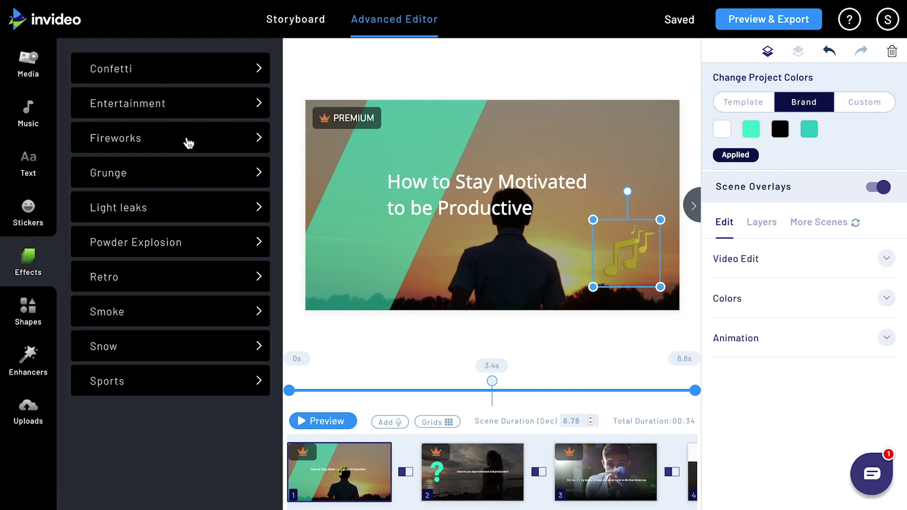
{"action": "left_click", "coordinate": [180, 104]}
{"action": "left_click", "coordinate": [137, 213]}
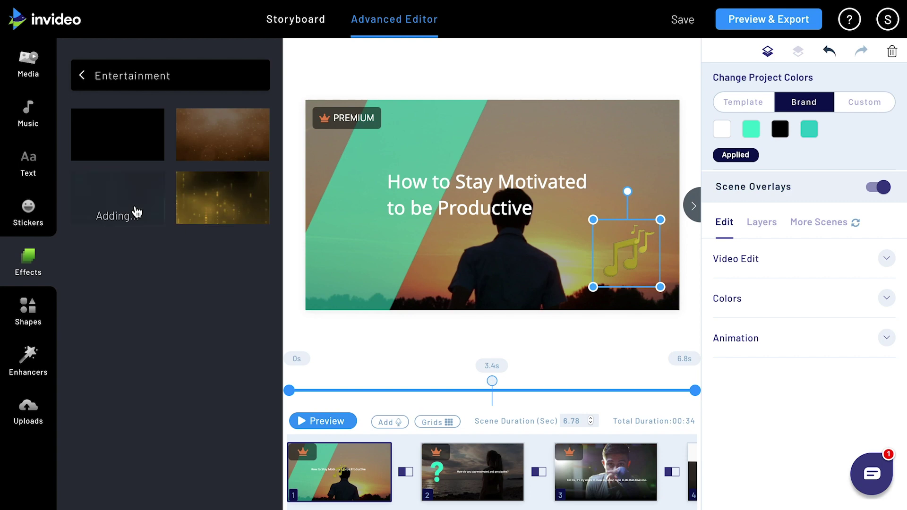
- Set the opacity of Overlay 1 in the second scene to 23%
{"action": "left_click", "coordinate": [484, 489]}
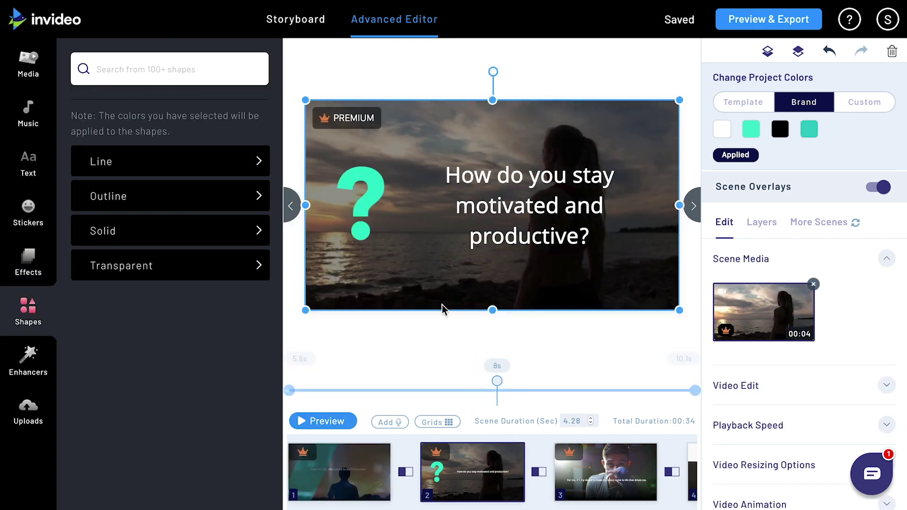
{"action": "left_click", "coordinate": [761, 222]}
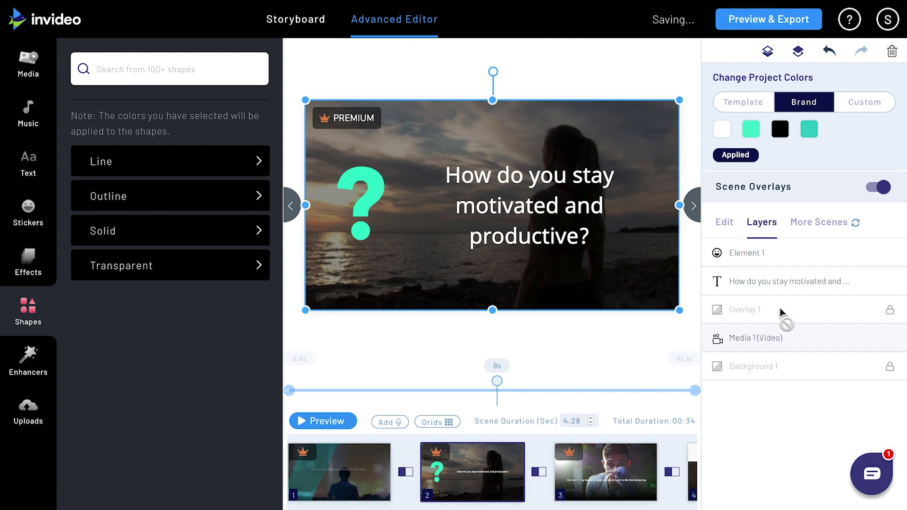
{"action": "left_click", "coordinate": [890, 310]}
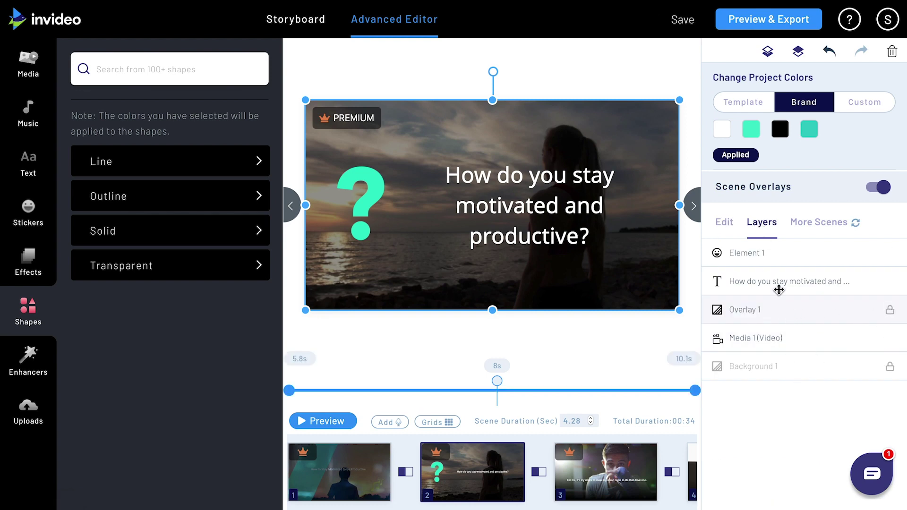
{"action": "left_click", "coordinate": [722, 226]}
{"action": "left_click", "coordinate": [809, 263]}
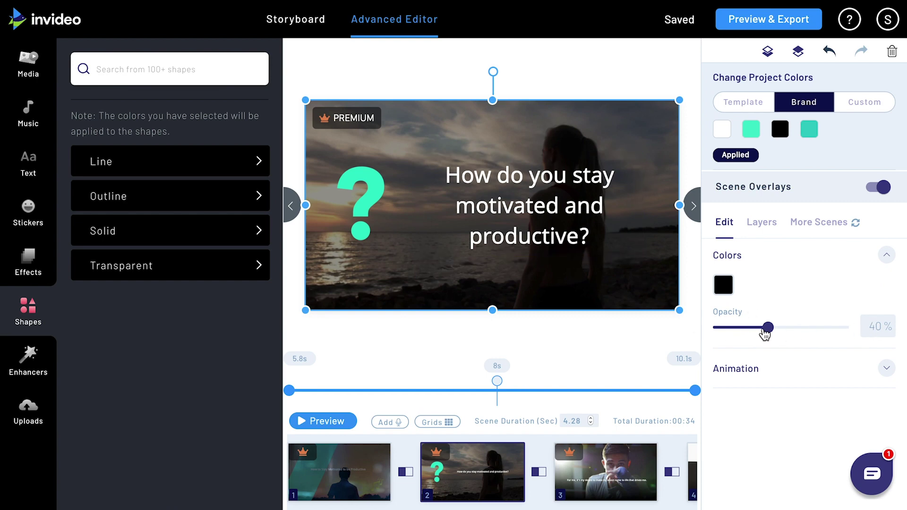
{"action": "left_click_drag", "start_coordinate": [766, 329], "coordinate": [747, 327]}
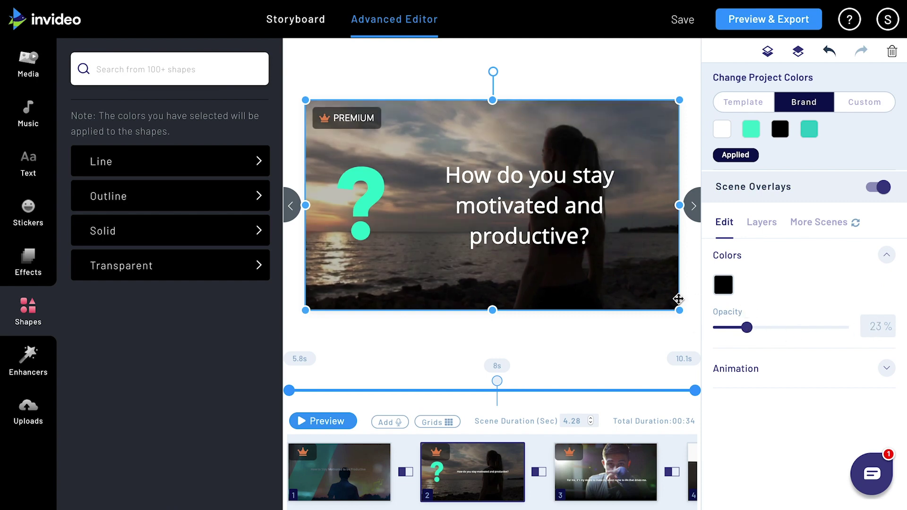
- Recolor the second scene's overlay from black to dark teal #2b7672, starting from a preset teal and darkening it
{"action": "left_click", "coordinate": [722, 285]}
{"action": "left_click", "coordinate": [749, 336]}
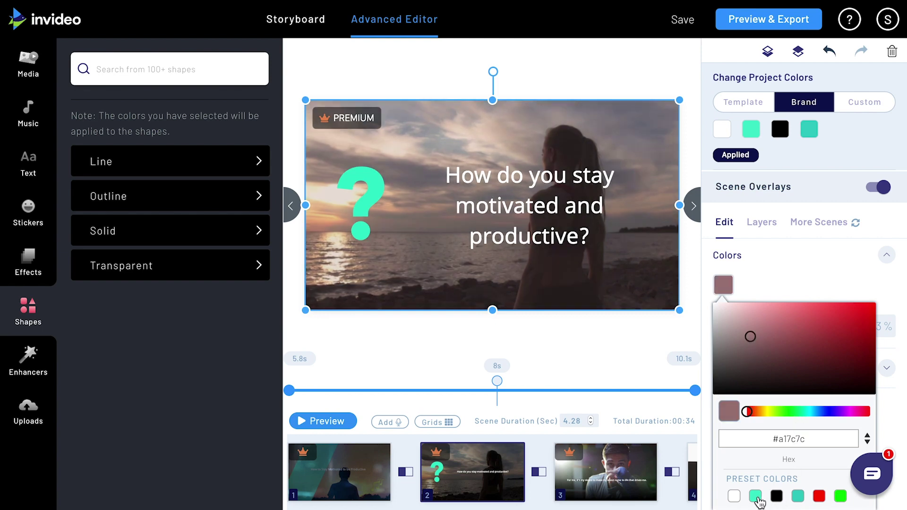
{"action": "left_click", "coordinate": [756, 496]}
{"action": "left_click", "coordinate": [798, 496]}
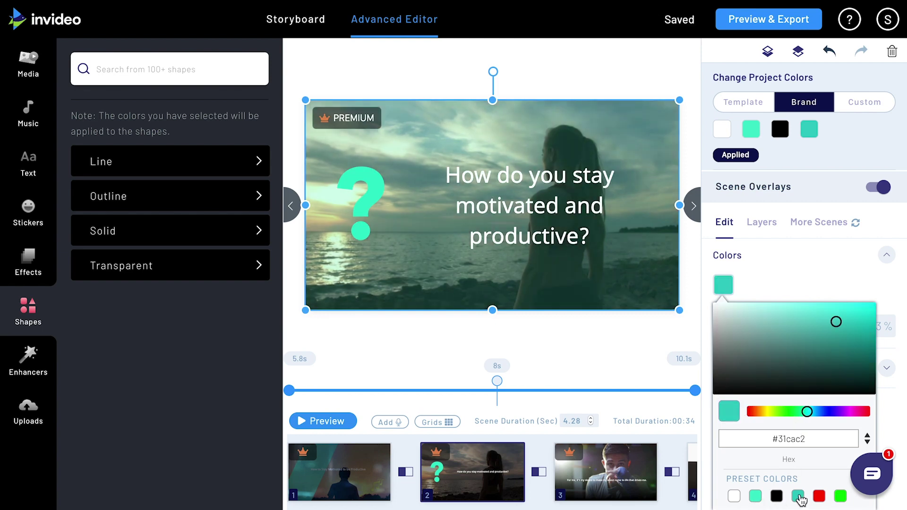
{"action": "left_click", "coordinate": [820, 344]}
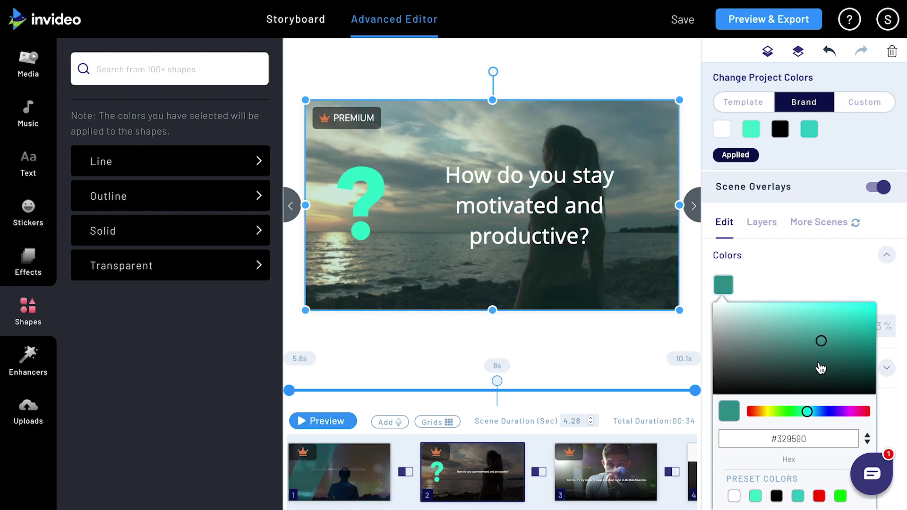
{"action": "left_click", "coordinate": [818, 364]}
{"action": "left_click", "coordinate": [816, 357]}
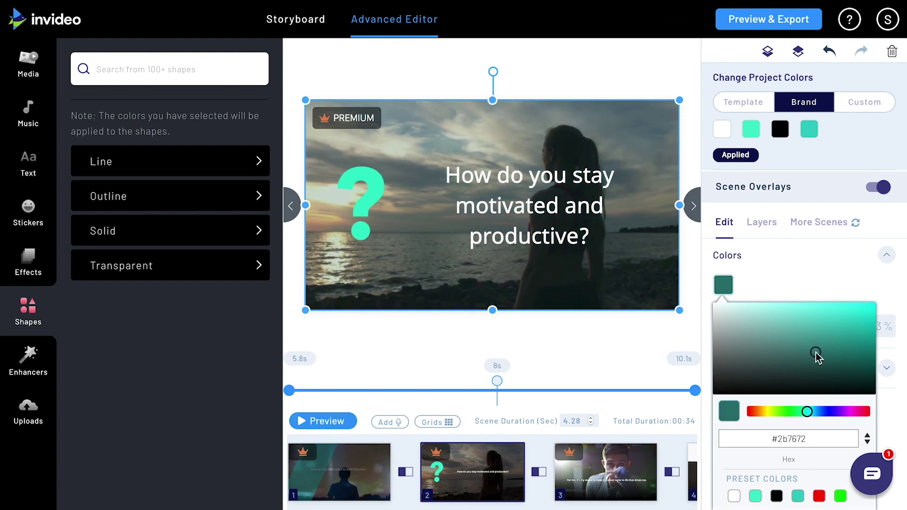
{"action": "left_click", "coordinate": [786, 268]}
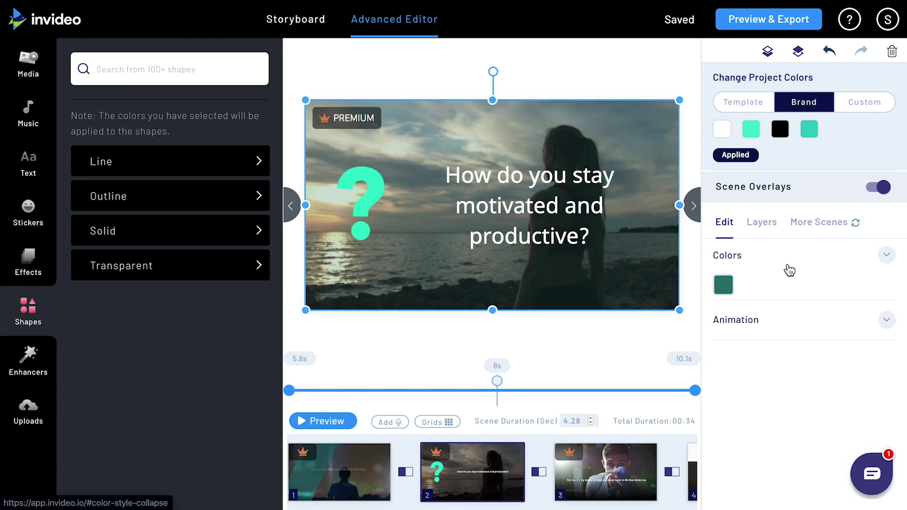
- Browse the In animation presets for the second scene's overlay and choose one beyond the Fade group
{"action": "left_click", "coordinate": [781, 311]}
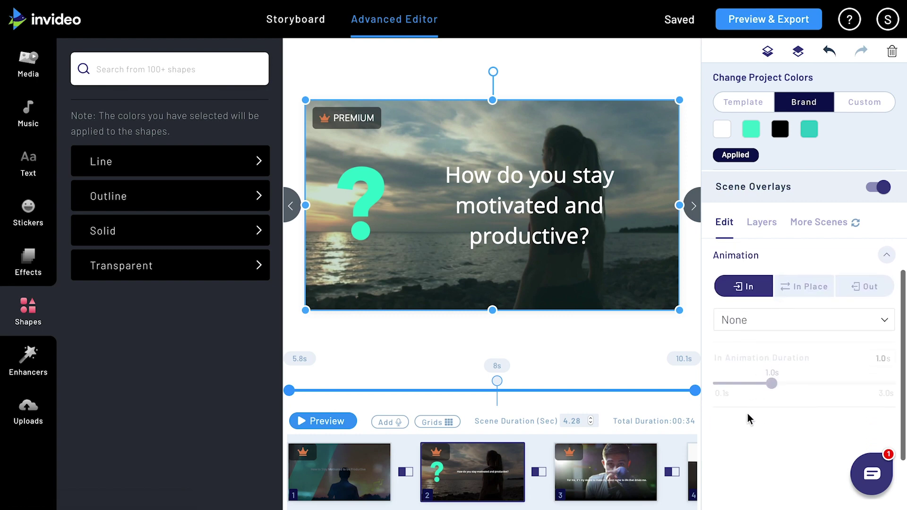
{"action": "scroll", "coordinate": [747, 413], "scroll_direction": "up", "scroll_amount": 1}
{"action": "scroll", "coordinate": [747, 413], "scroll_direction": "down", "scroll_amount": 2}
{"action": "scroll", "coordinate": [747, 413], "scroll_direction": "up", "scroll_amount": 2}
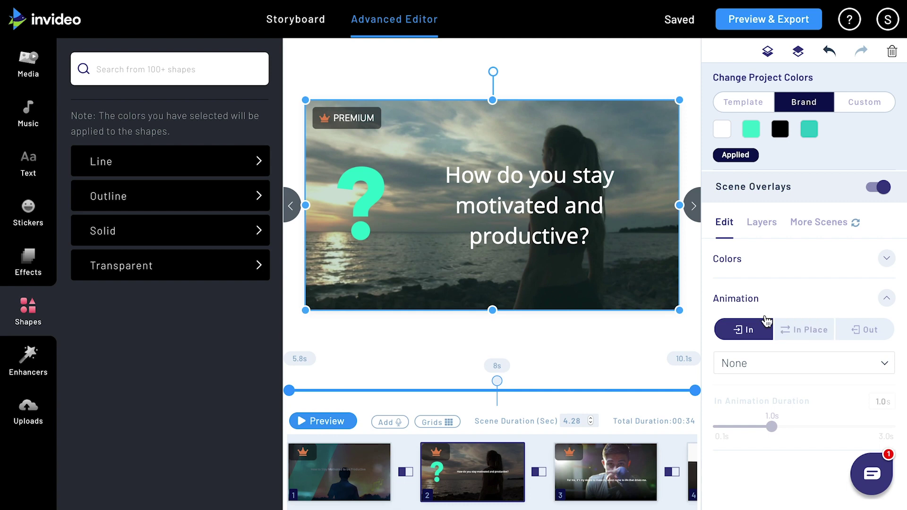
{"action": "left_click", "coordinate": [801, 331]}
{"action": "left_click", "coordinate": [745, 330]}
{"action": "left_click", "coordinate": [803, 363]}
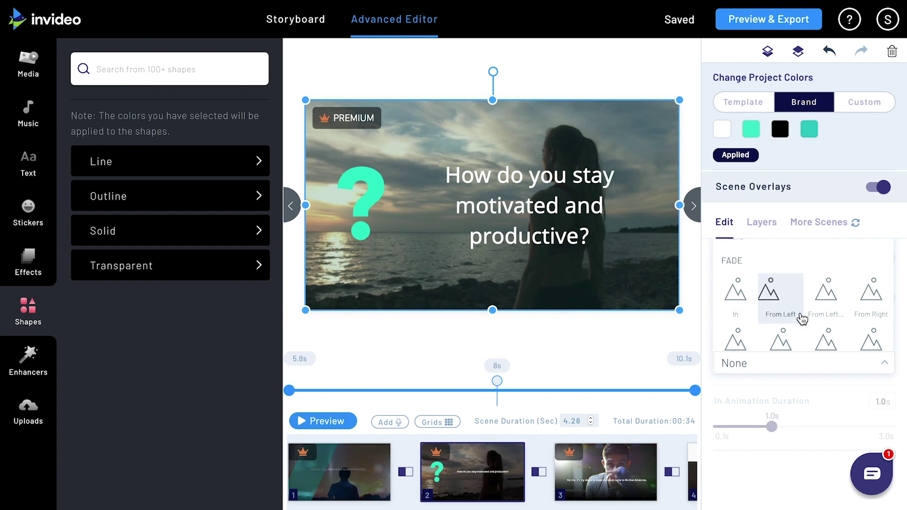
{"action": "scroll", "coordinate": [801, 319], "scroll_direction": "down", "scroll_amount": 1}
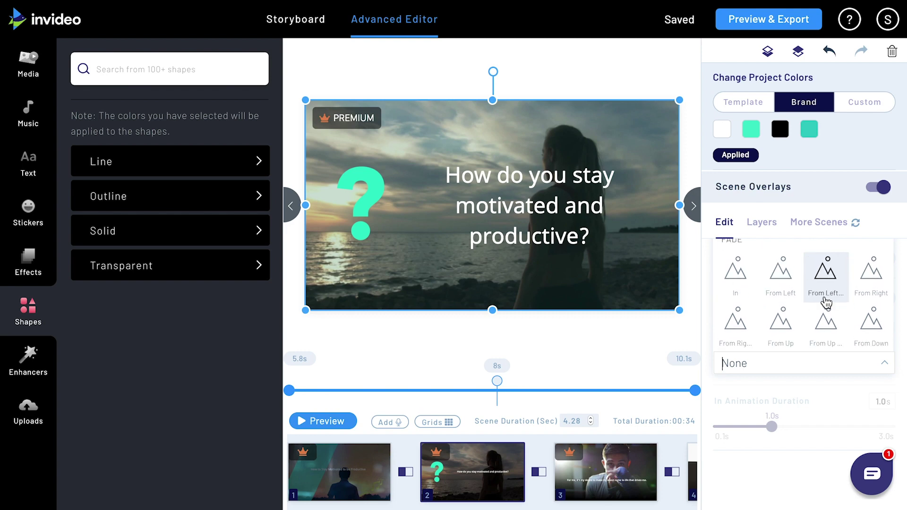
{"action": "scroll", "coordinate": [821, 302], "scroll_direction": "down", "scroll_amount": 2}
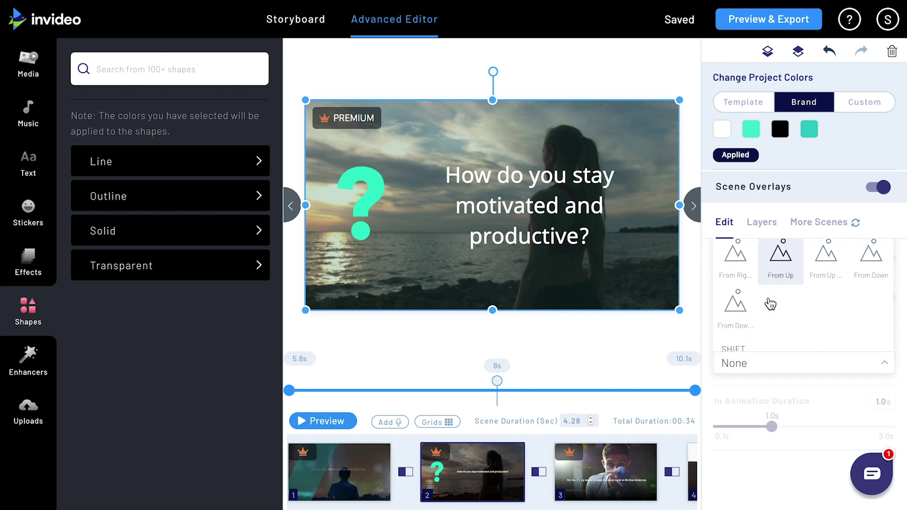
{"action": "scroll", "coordinate": [770, 303], "scroll_direction": "down", "scroll_amount": 2}
{"action": "left_click", "coordinate": [736, 321]}
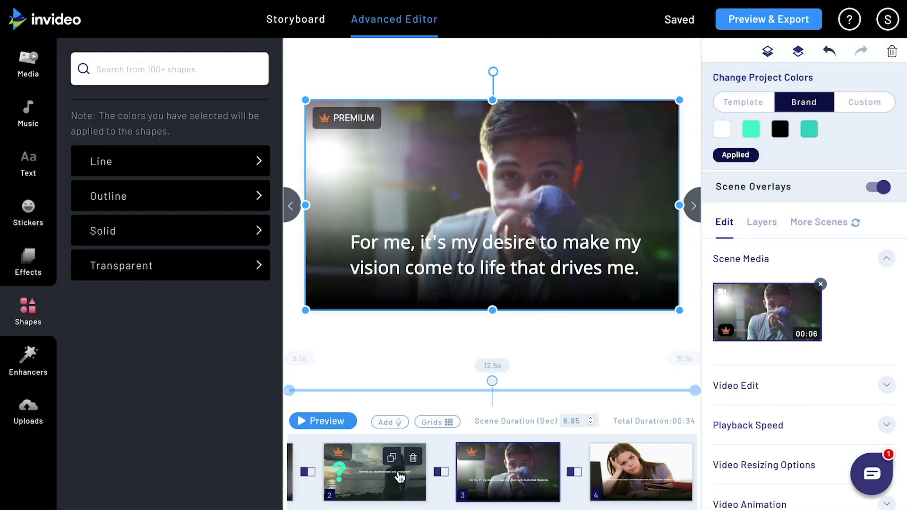
- Replace the Fade transition between the second and third scenes with the preset located between Wipe Down and Wipe Y Axis
{"action": "left_click", "coordinate": [441, 472]}
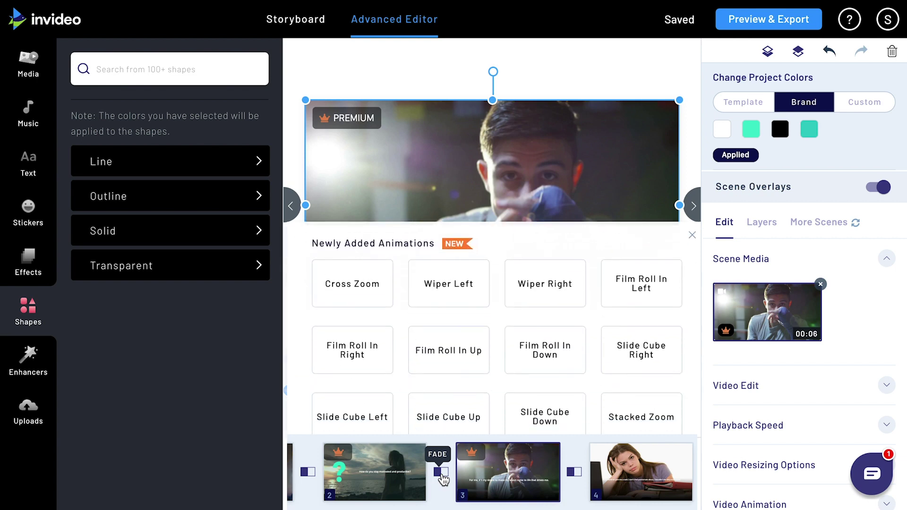
{"action": "scroll", "coordinate": [492, 390], "scroll_direction": "down", "scroll_amount": 7}
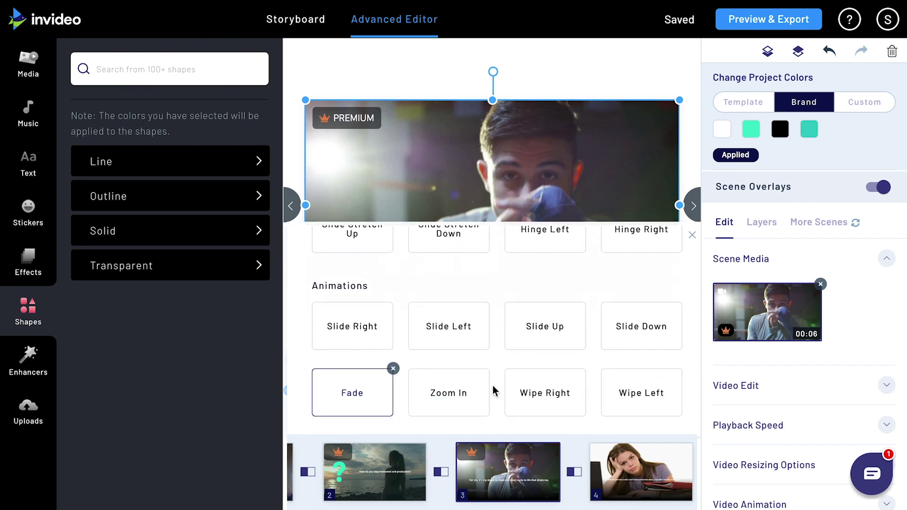
{"action": "scroll", "coordinate": [492, 390], "scroll_direction": "down", "scroll_amount": 2}
{"action": "scroll", "coordinate": [493, 390], "scroll_direction": "down", "scroll_amount": 1}
{"action": "mouse_move", "coordinate": [530, 344]}
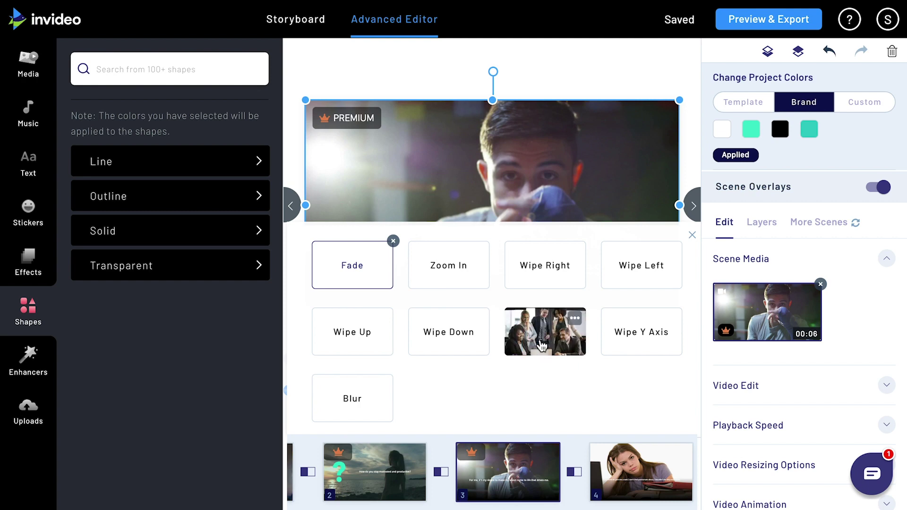
{"action": "left_click", "coordinate": [542, 347]}
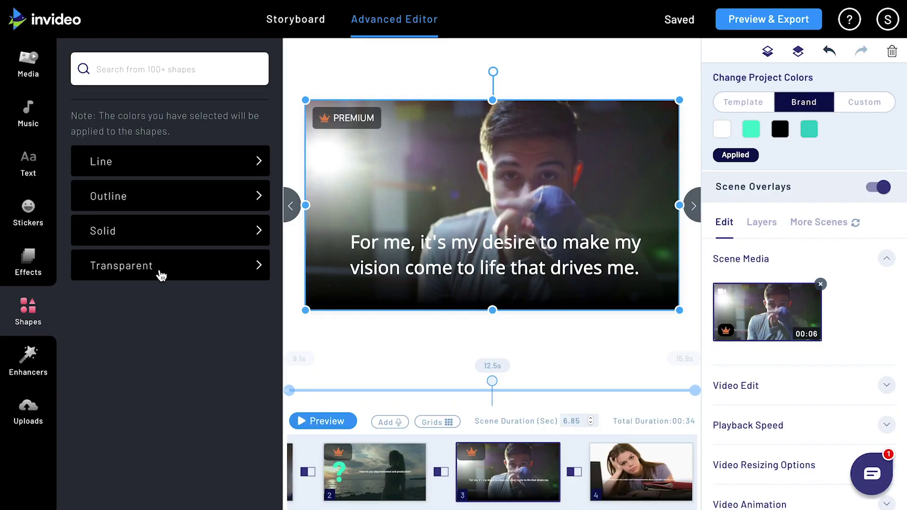
- Add the plain circle from the Transparent shapes to the third scene and move it toward the upper middle
{"action": "left_click", "coordinate": [161, 276]}
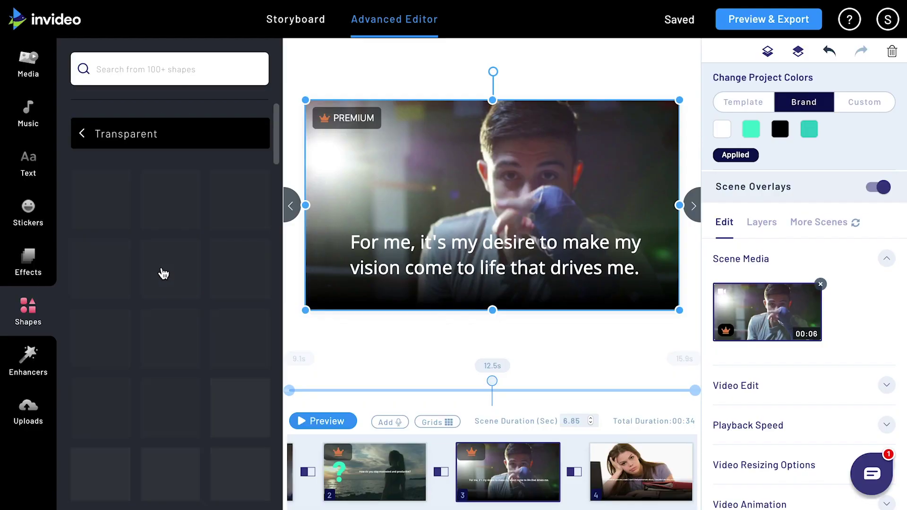
{"action": "left_click", "coordinate": [245, 204]}
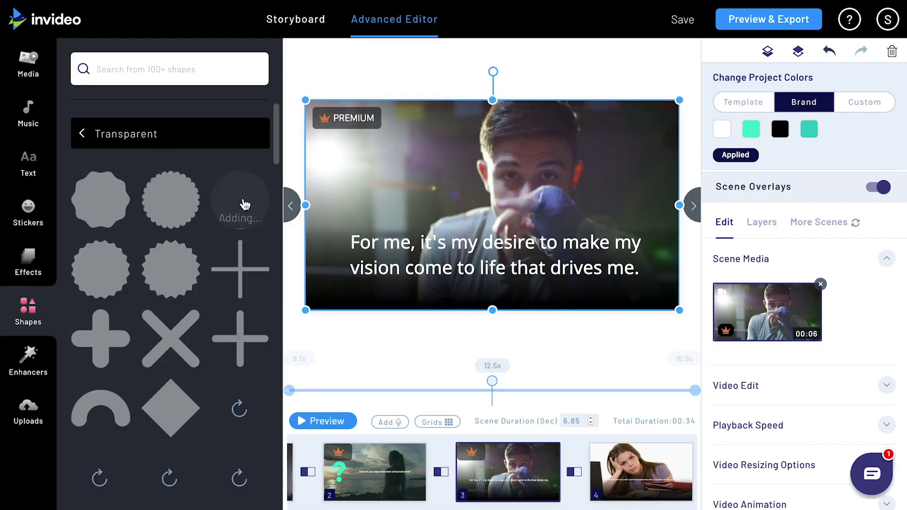
{"action": "left_click_drag", "start_coordinate": [473, 191], "coordinate": [387, 142]}
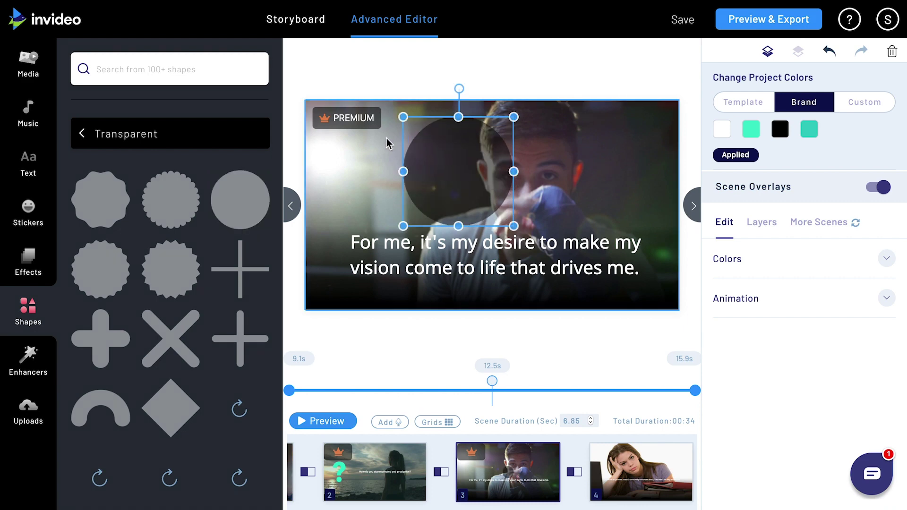
- Enlarge the transparent circle to slightly more than the scene's height and place it over the man, right of the scene's center
{"action": "left_click", "coordinate": [512, 236]}
{"action": "left_click_drag", "start_coordinate": [512, 236], "coordinate": [593, 304]}
{"action": "left_click", "coordinate": [510, 222]}
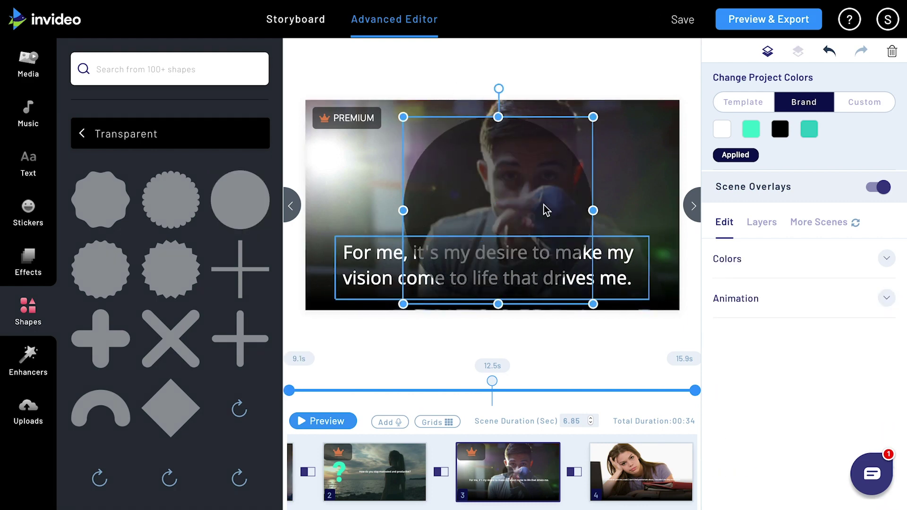
{"action": "left_click_drag", "start_coordinate": [547, 209], "coordinate": [545, 146]}
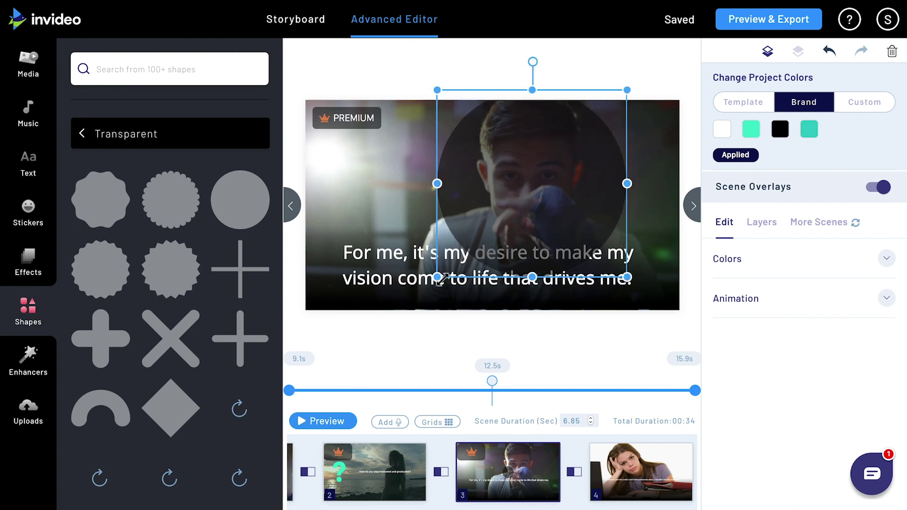
{"action": "left_click_drag", "start_coordinate": [439, 279], "coordinate": [391, 322]}
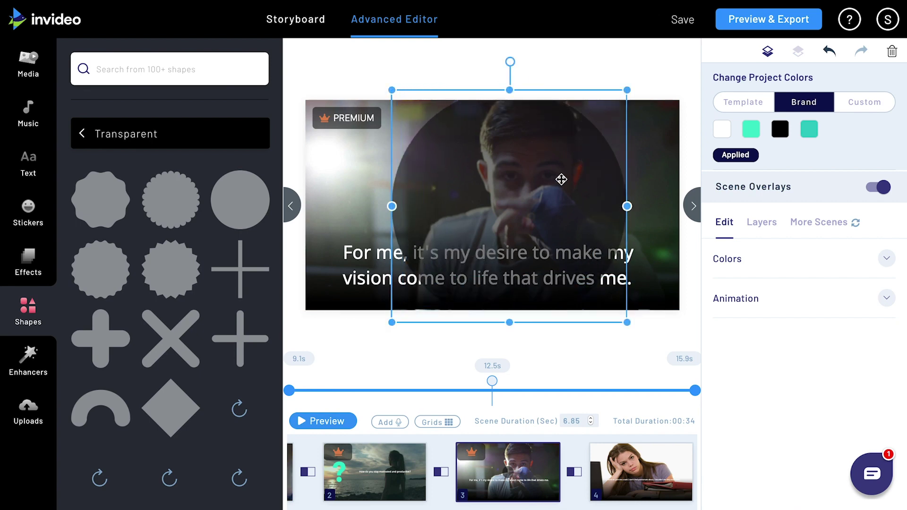
{"action": "left_click_drag", "start_coordinate": [561, 179], "coordinate": [583, 183]}
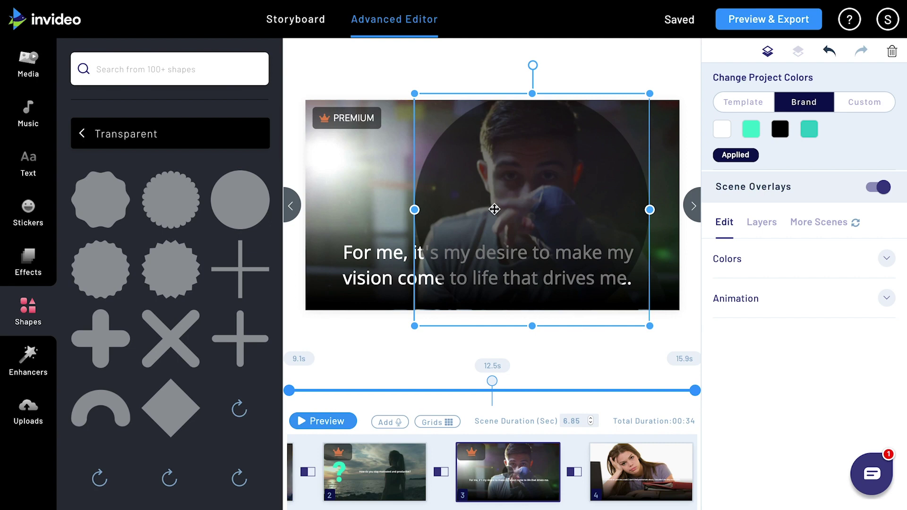
- Look over the Enhancers and the media files available under Uploads
{"action": "left_click", "coordinate": [28, 361]}
{"action": "left_click", "coordinate": [28, 416]}
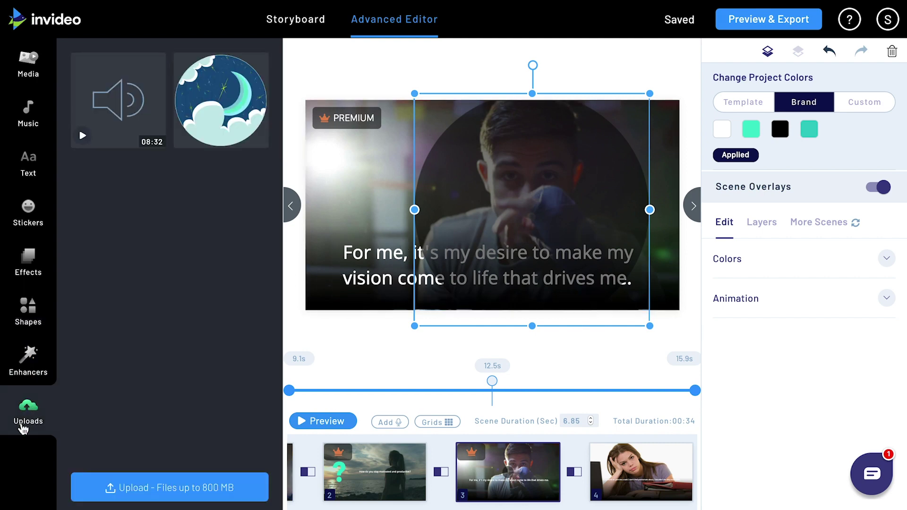
{"action": "left_click", "coordinate": [24, 321]}
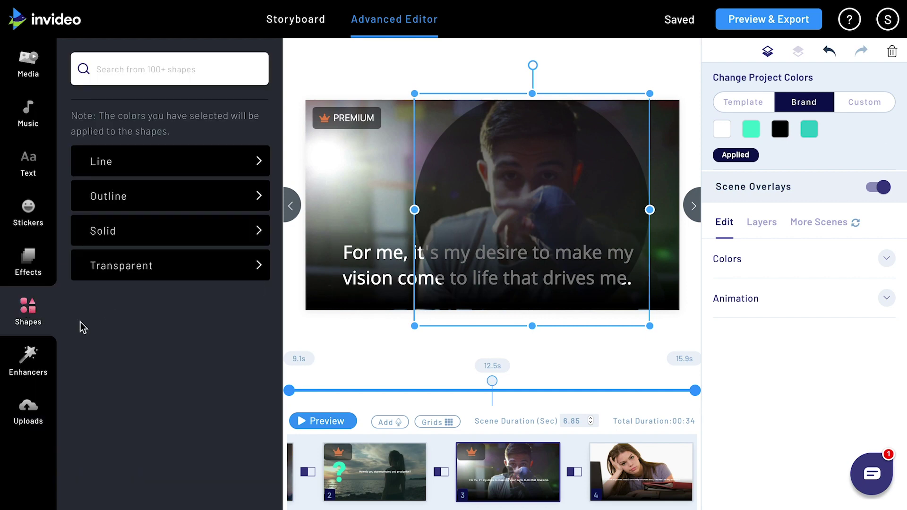
{"action": "left_click", "coordinate": [25, 420]}
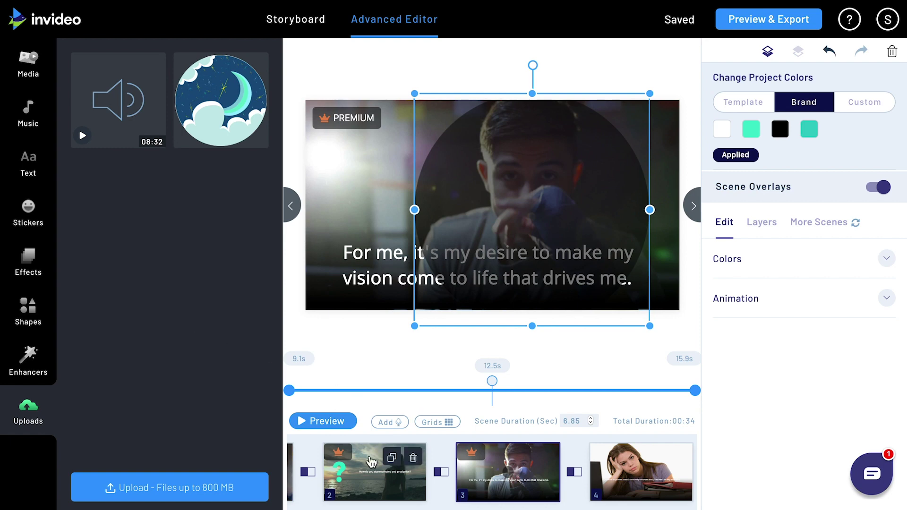
- Open the export preview of the whole project and play its opening scene
{"action": "left_click", "coordinate": [755, 26]}
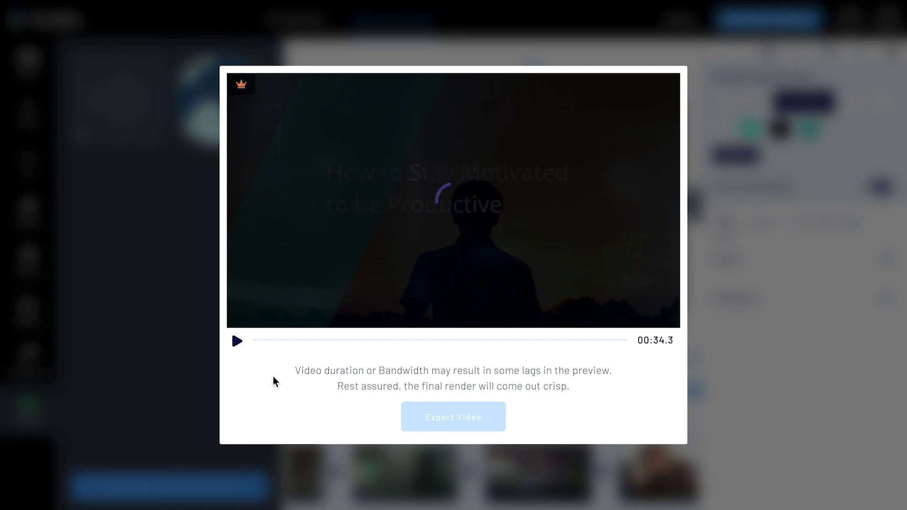
{"action": "left_click", "coordinate": [237, 341]}
{"action": "left_click", "coordinate": [238, 345]}
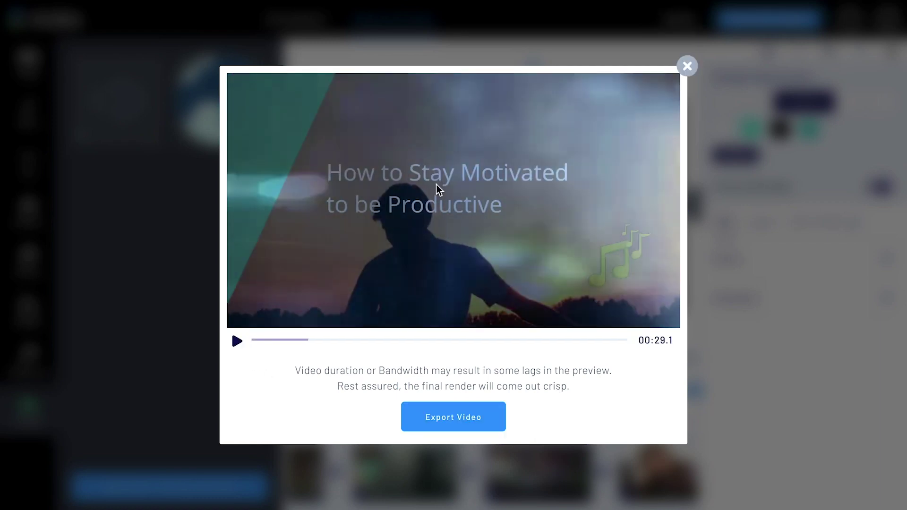
- Export the video and download the completed Productivity and Motivation render from the project list
{"action": "left_click", "coordinate": [435, 417]}
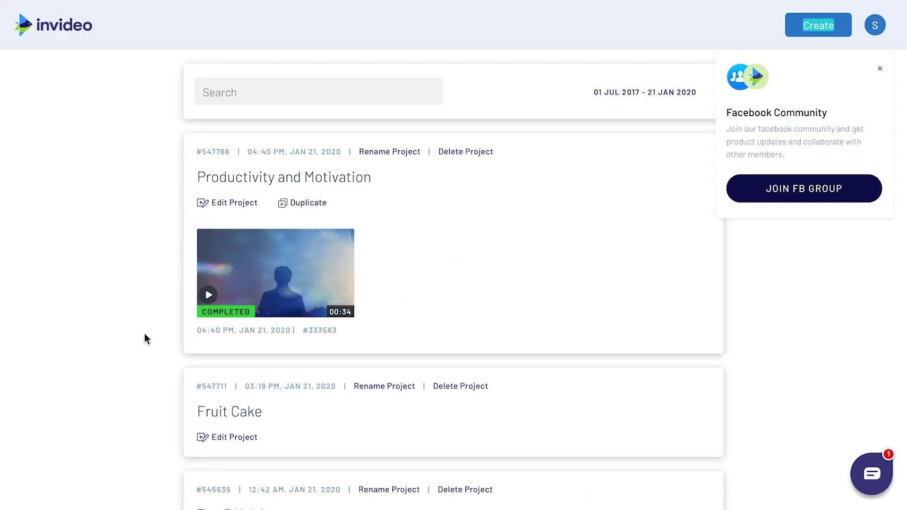
{"action": "mouse_move", "coordinate": [308, 284]}
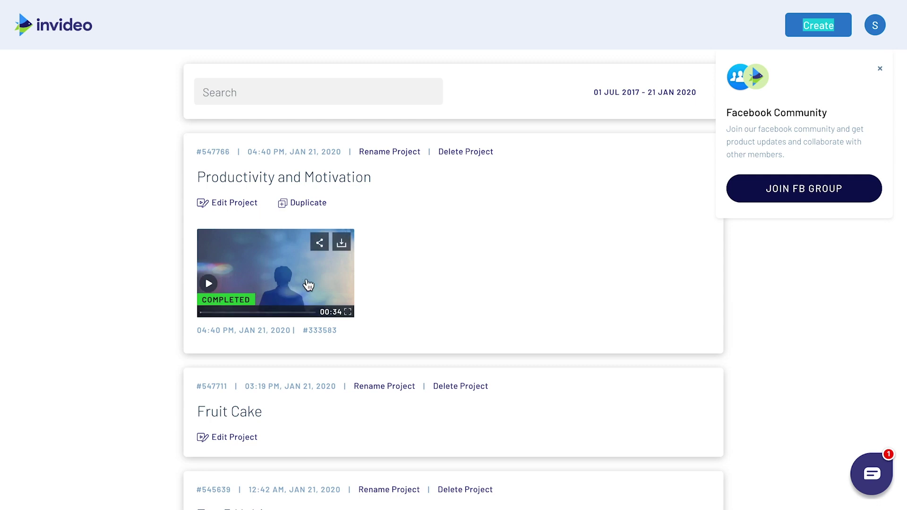
{"action": "left_click", "coordinate": [342, 243]}
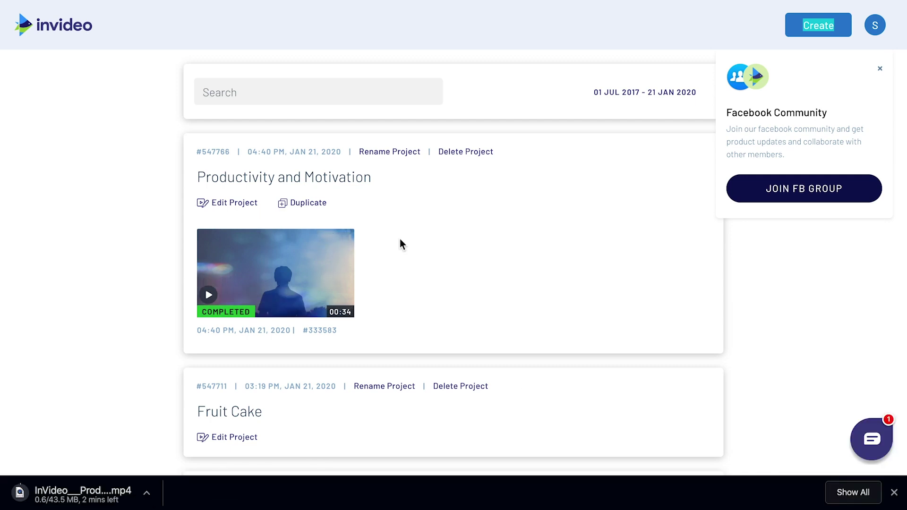